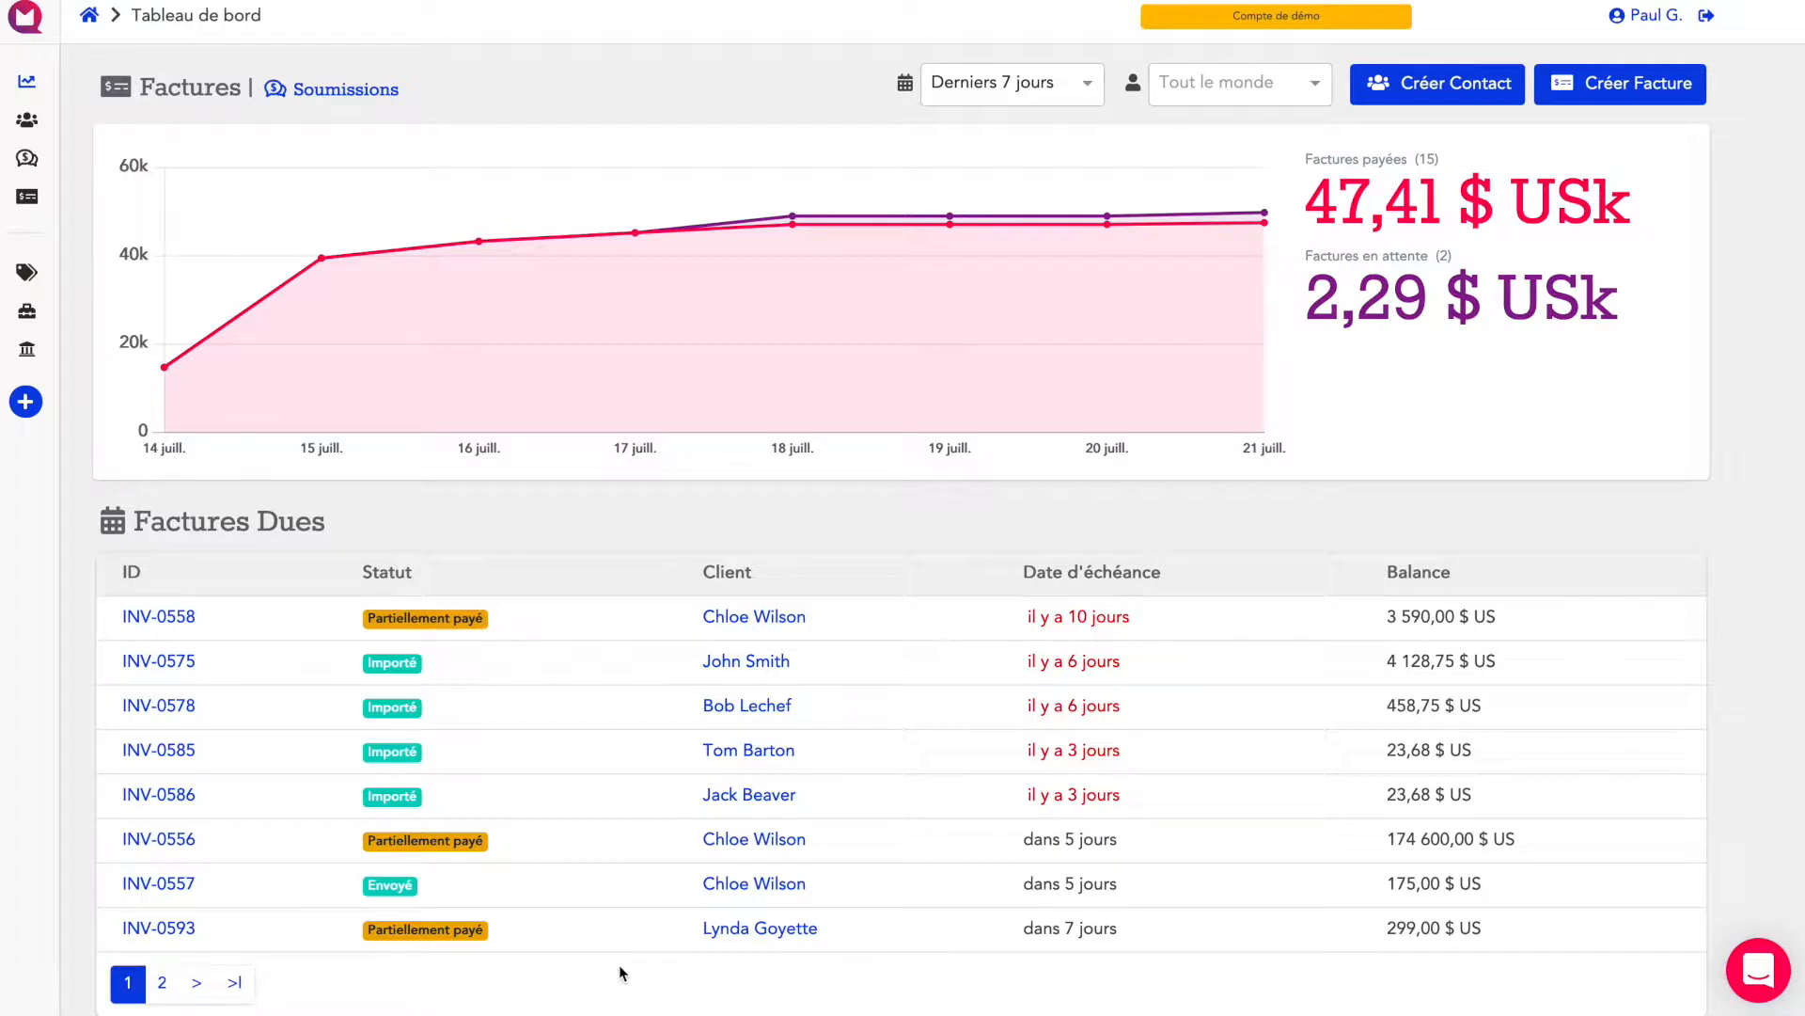
Step: Open the partially paid invoice due in 7 days and review its content in the desktop preview
left_click(177, 929)
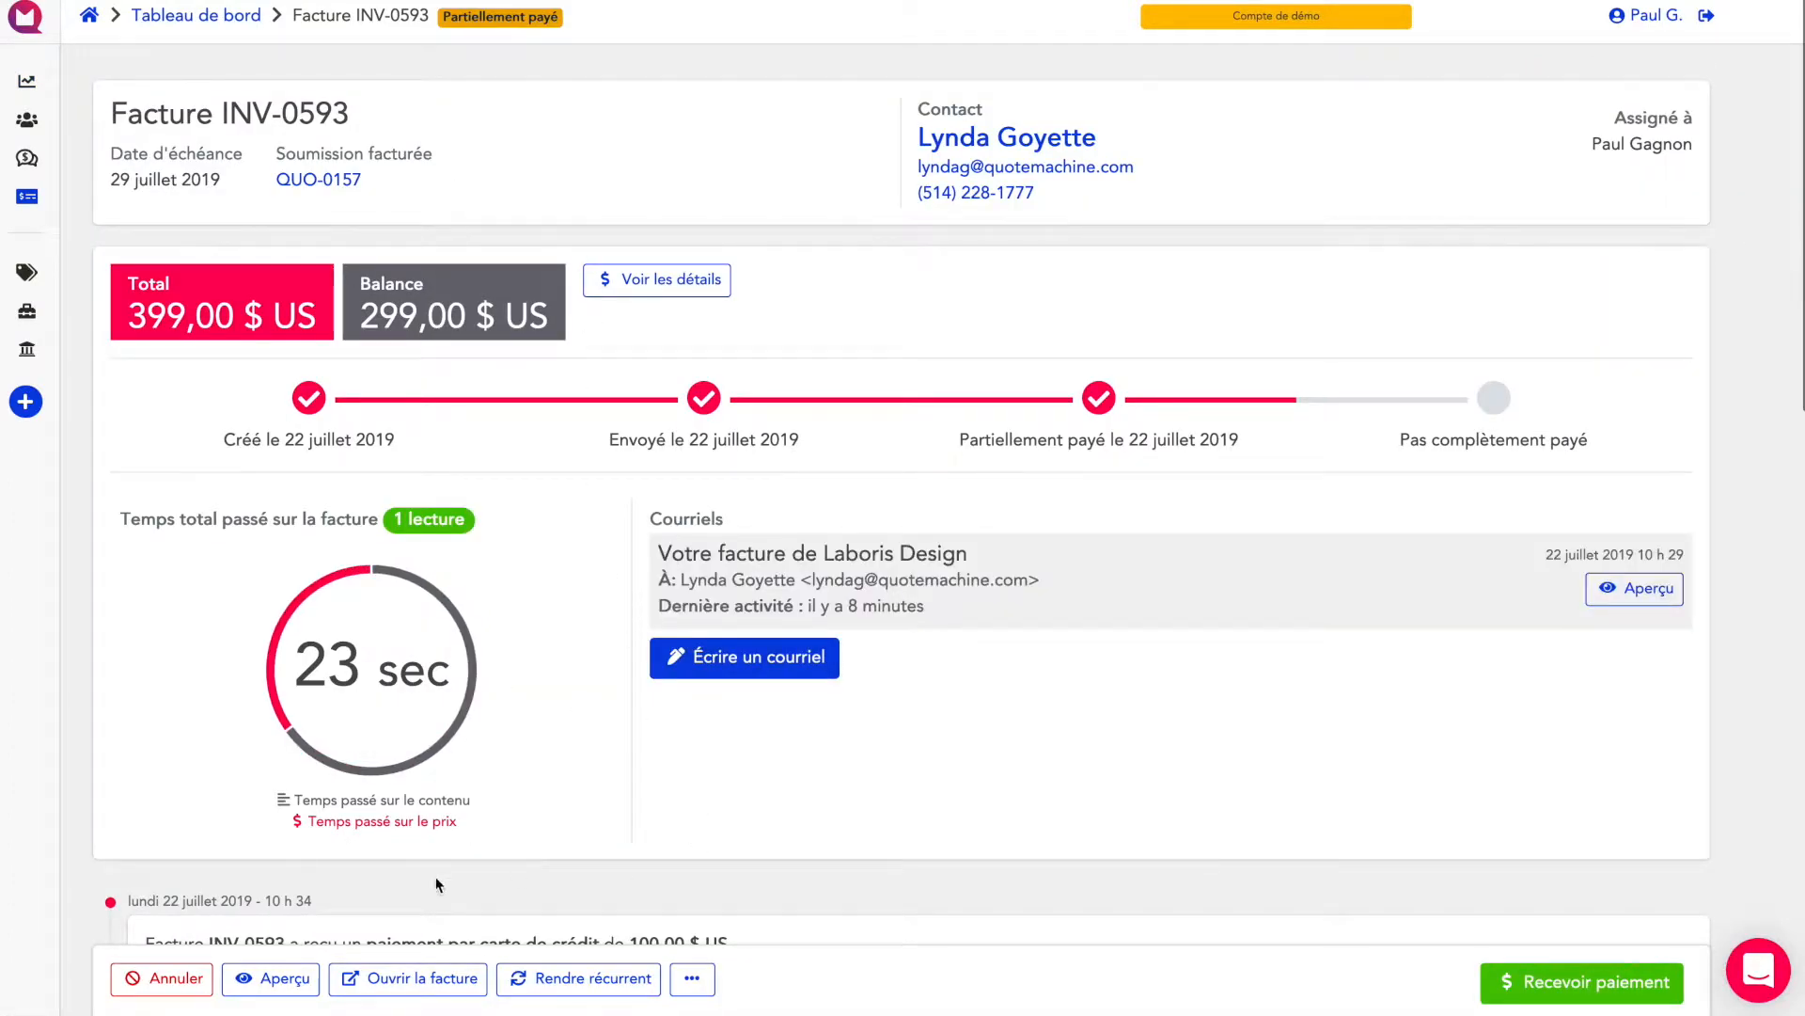
left_click(285, 980)
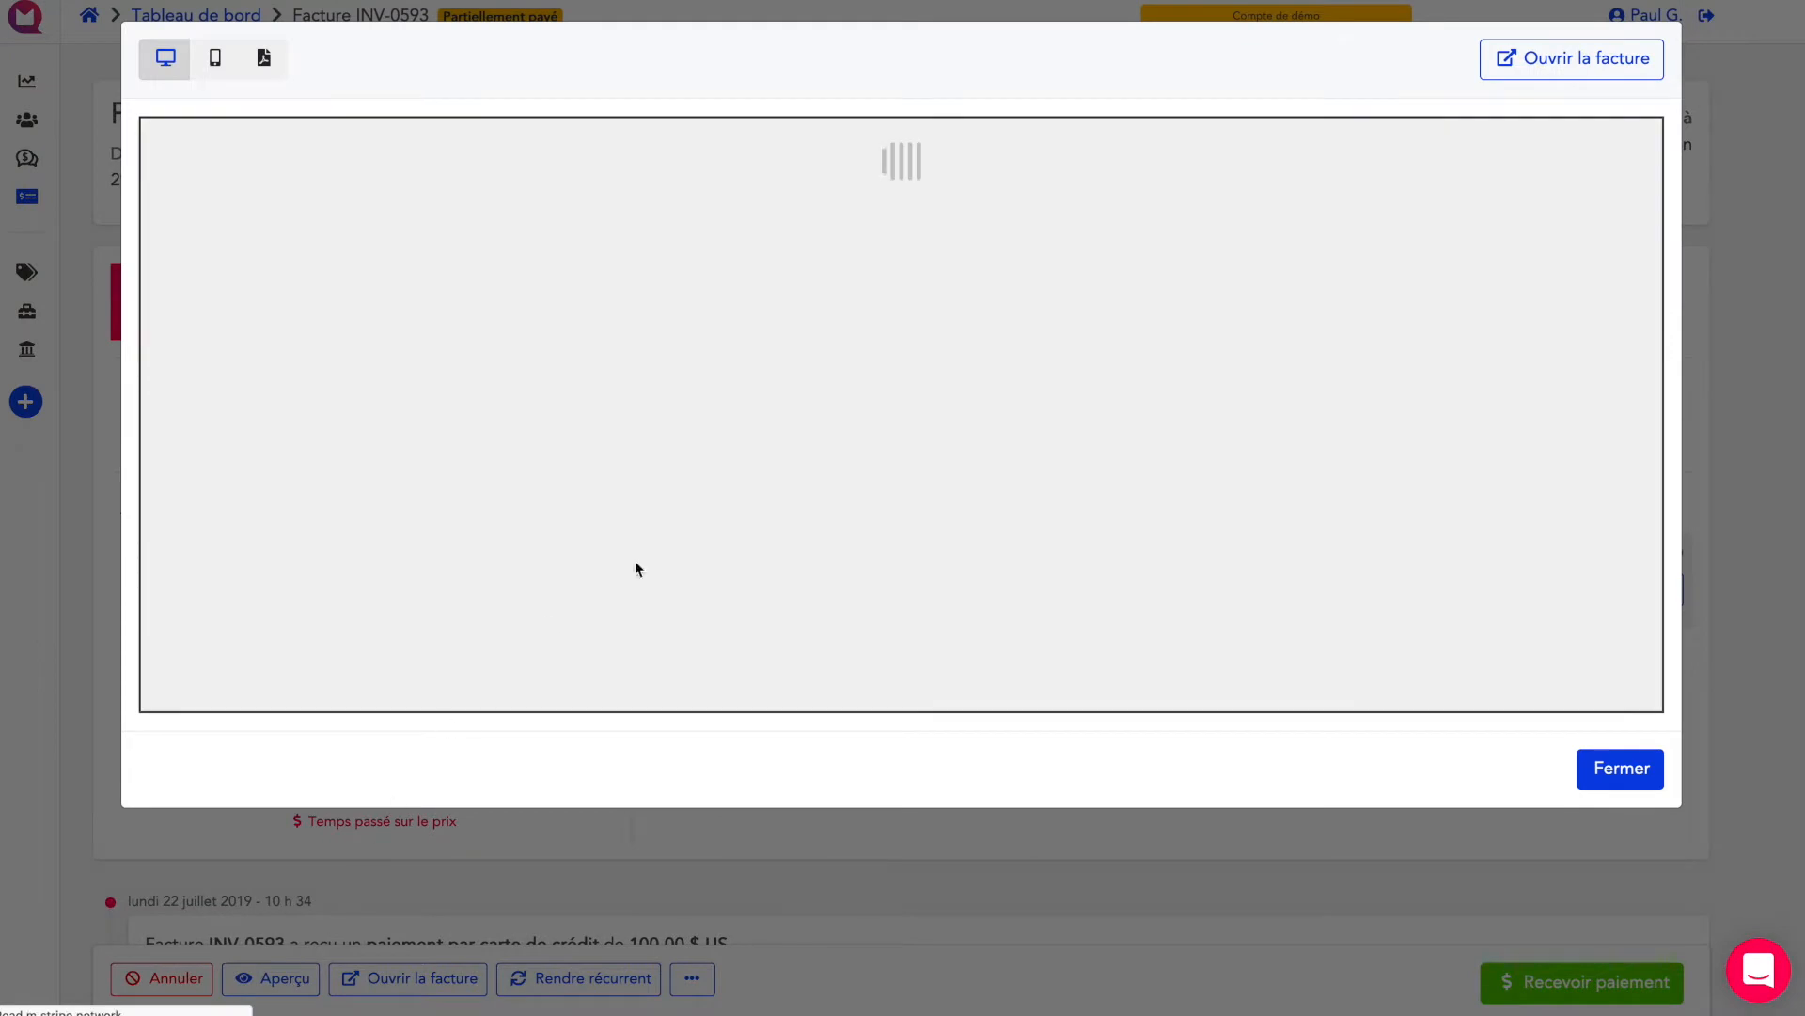
scroll(885, 448, "down", 2)
scroll(885, 448, "down", 3)
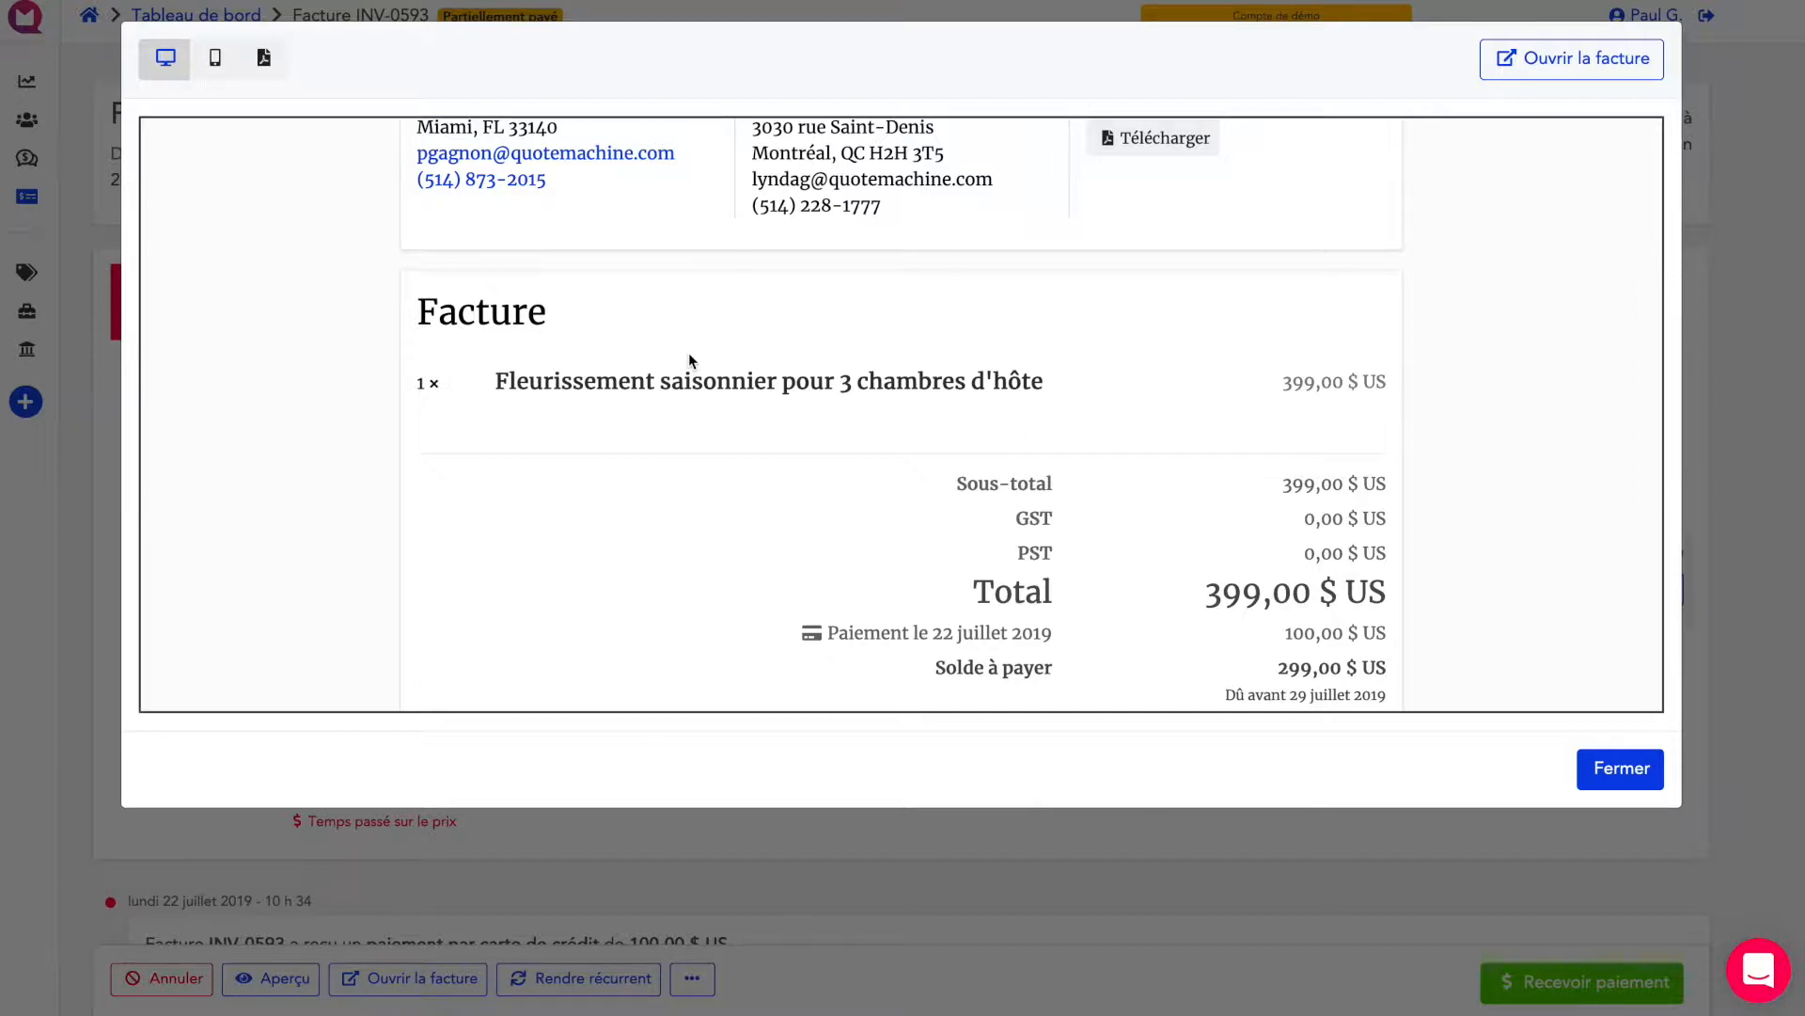
scroll(765, 506, "down", 3)
scroll(765, 507, "up", 2)
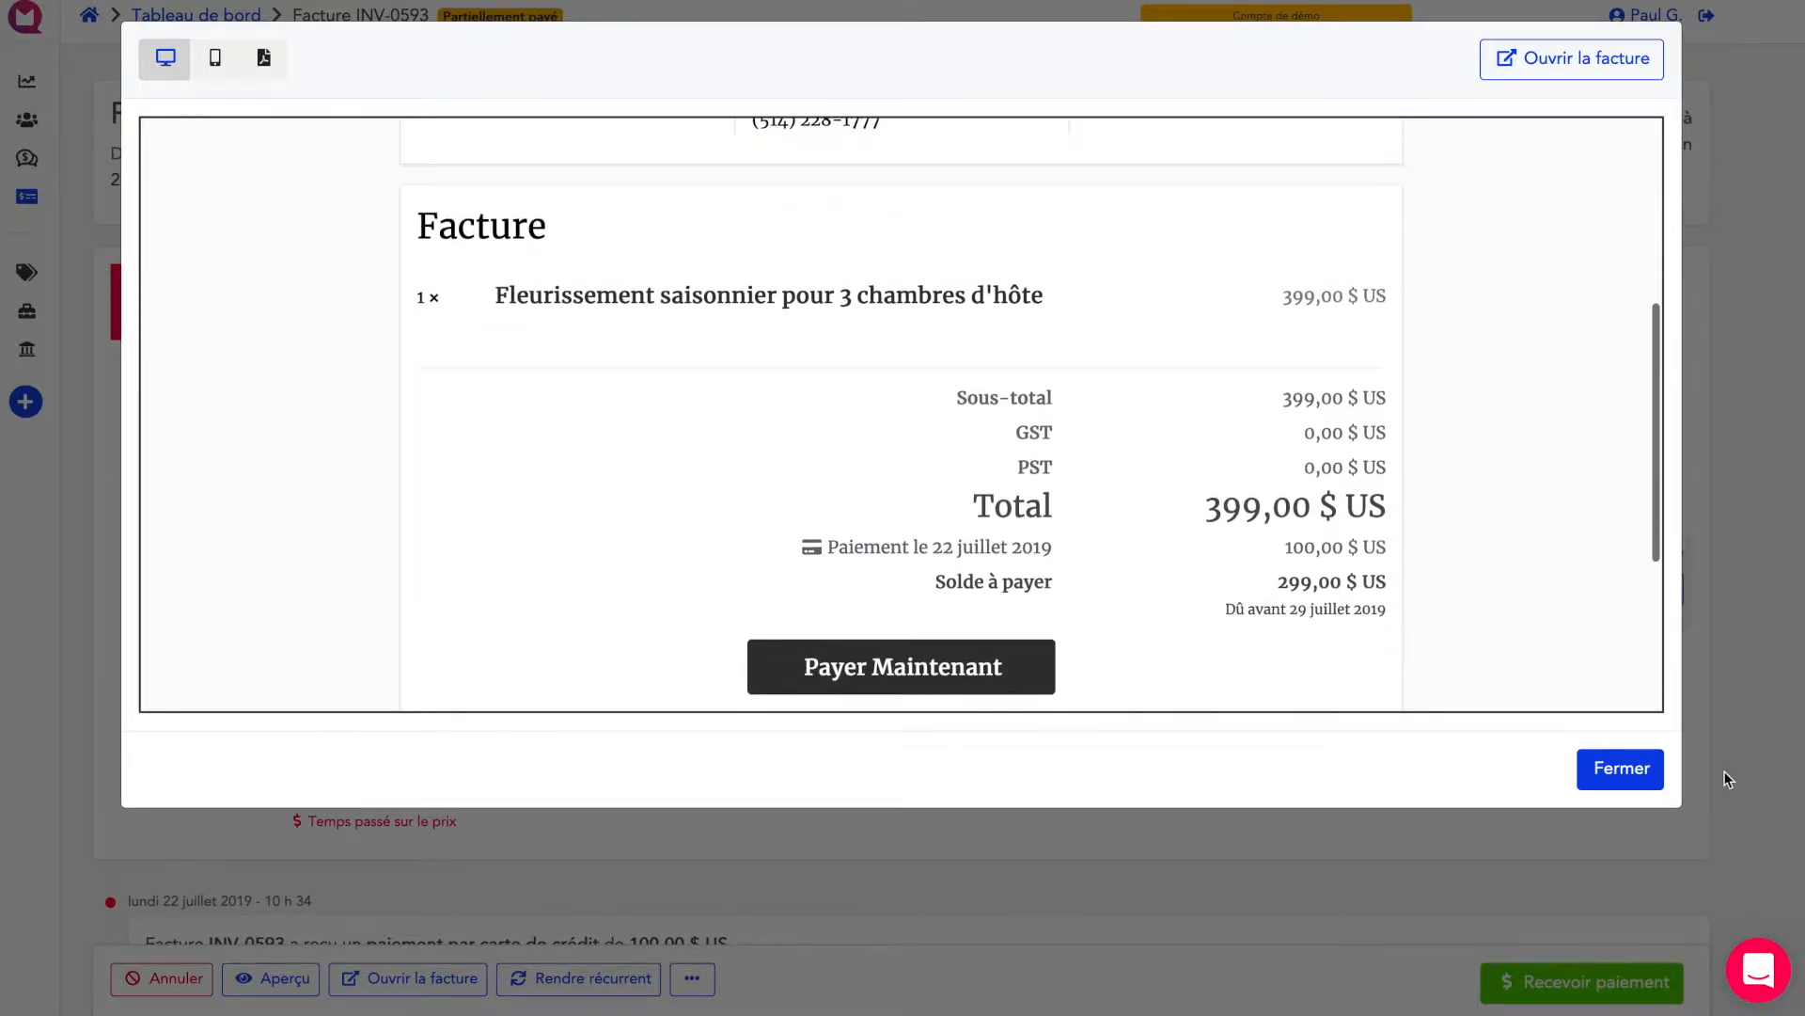
left_click(1621, 769)
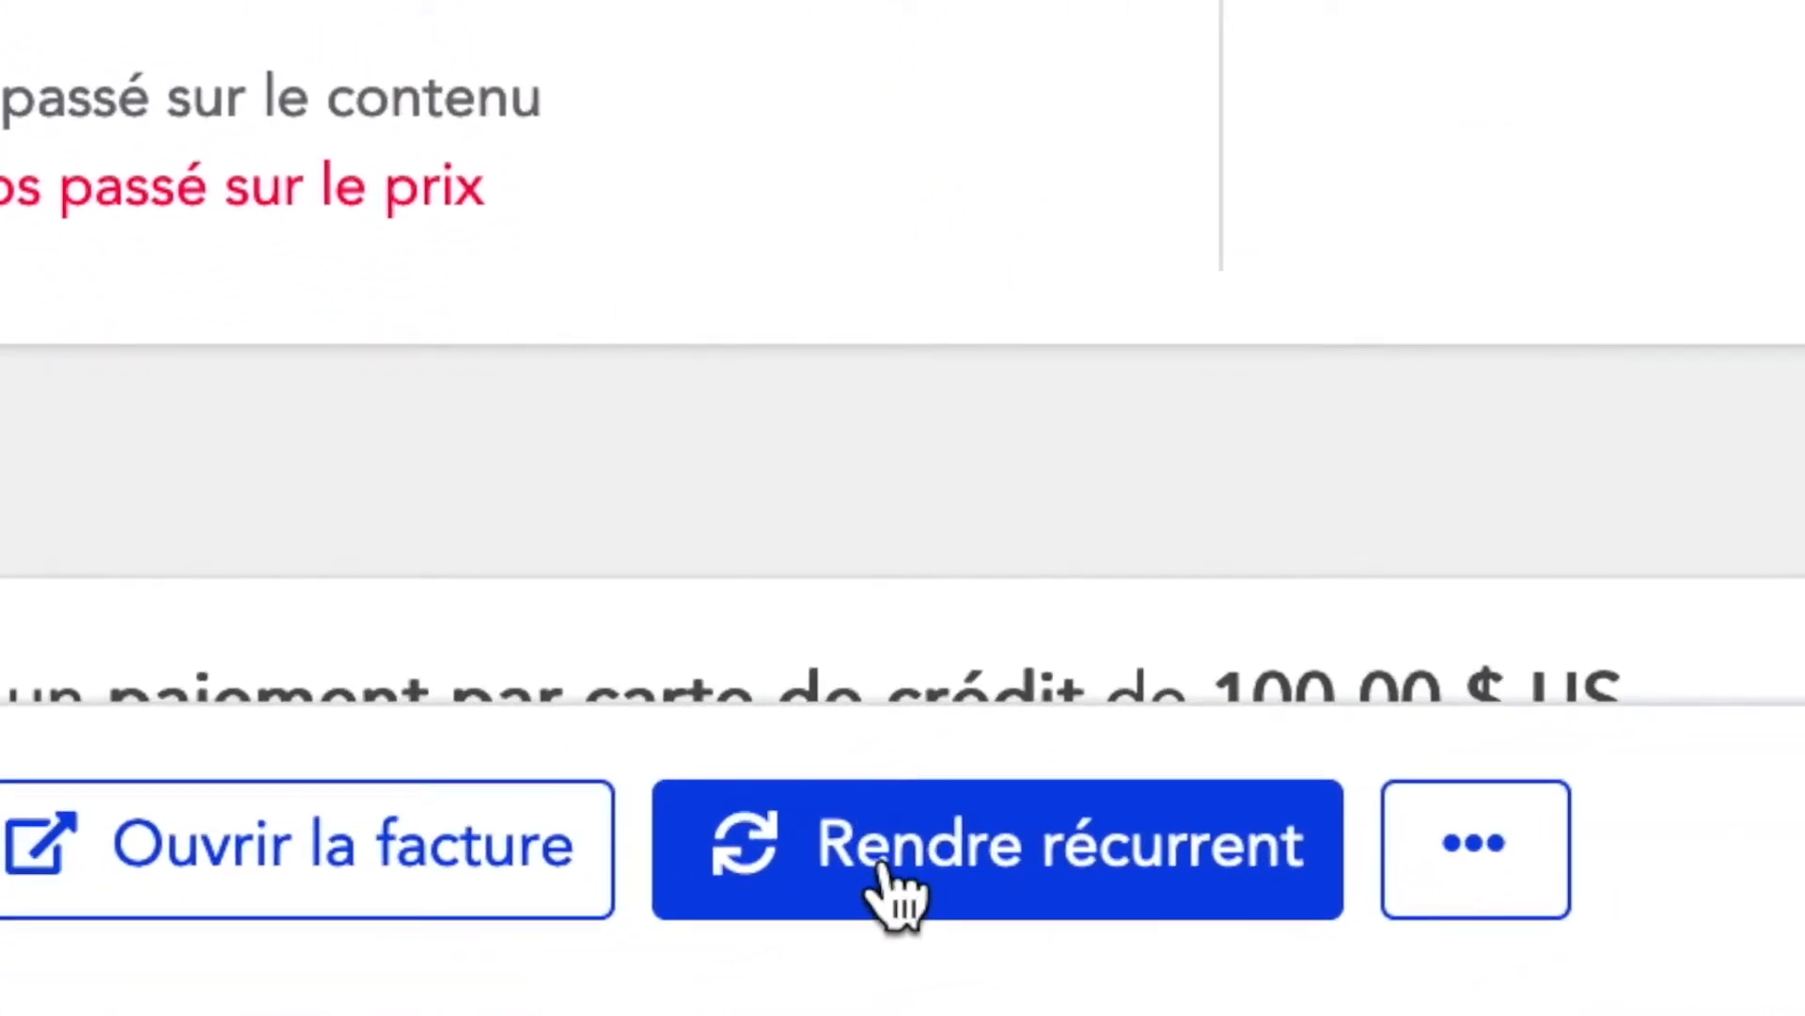
Step: Make the invoice recurring and set its interval to weekly (Hebdomadaire), every 1 week on Tuesday (Mardi)
left_click(599, 964)
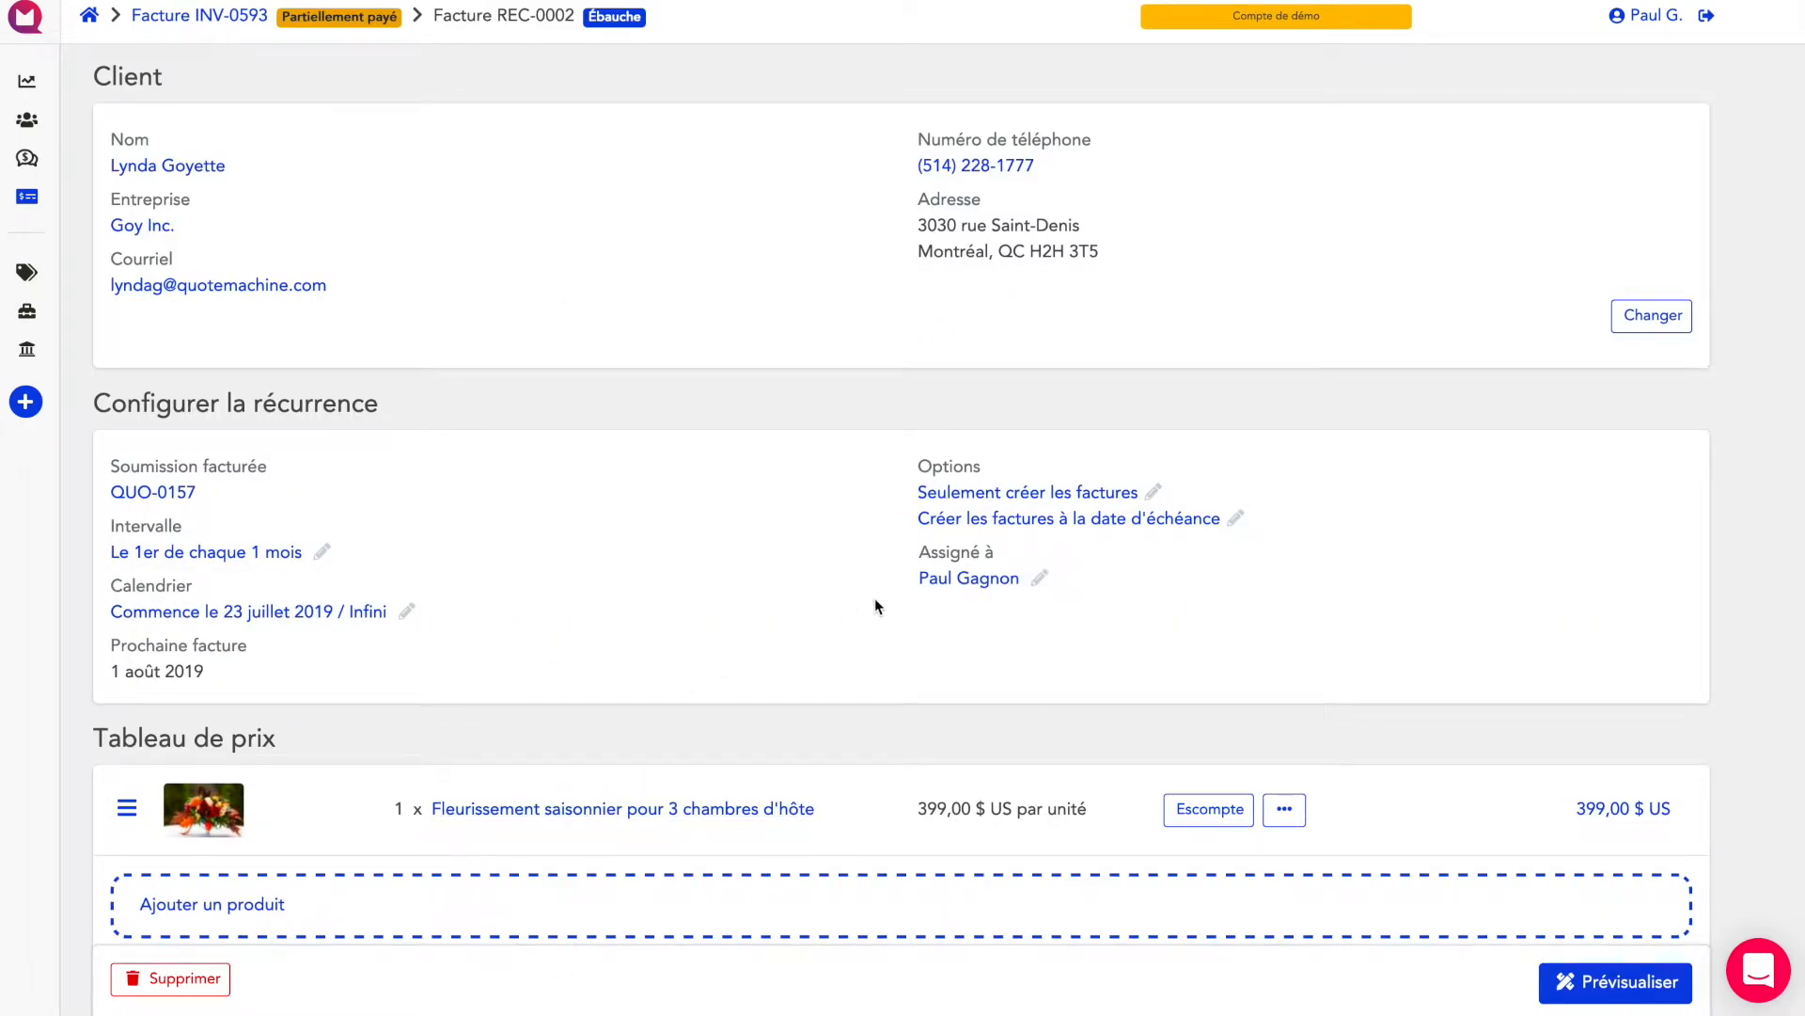
scroll(875, 606, "down", 1)
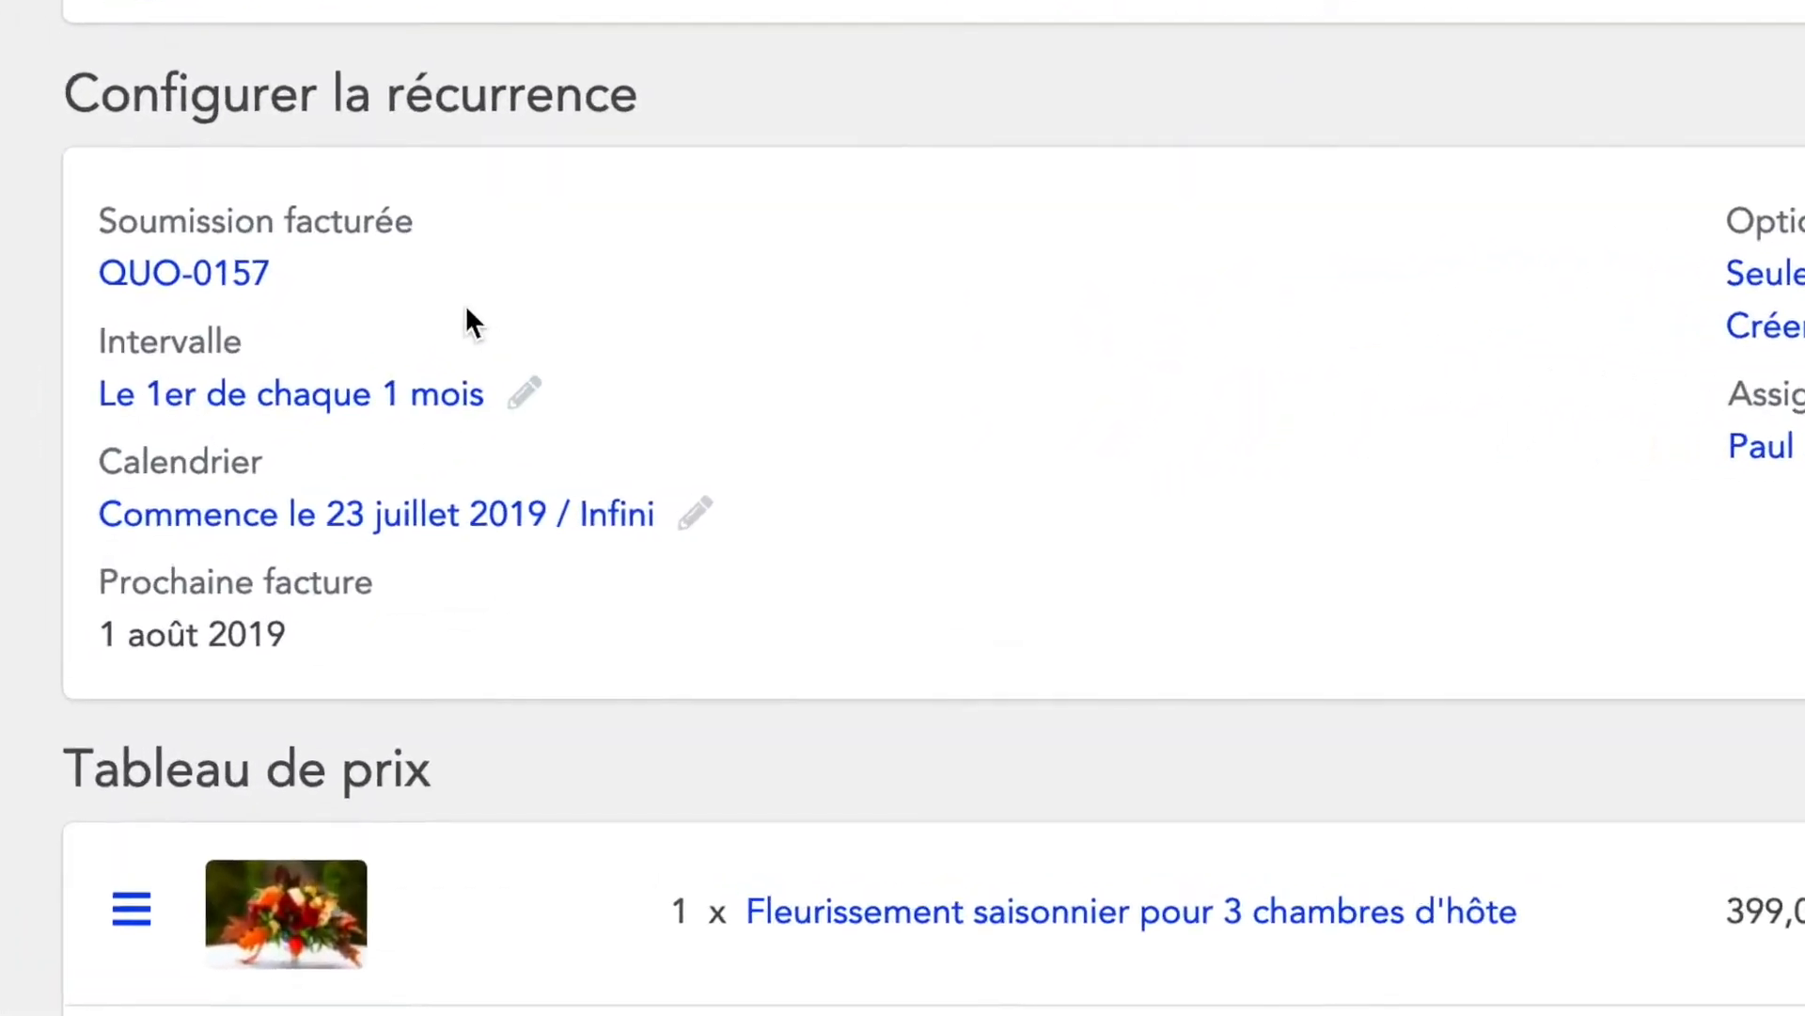
left_click(557, 384)
left_click(370, 527)
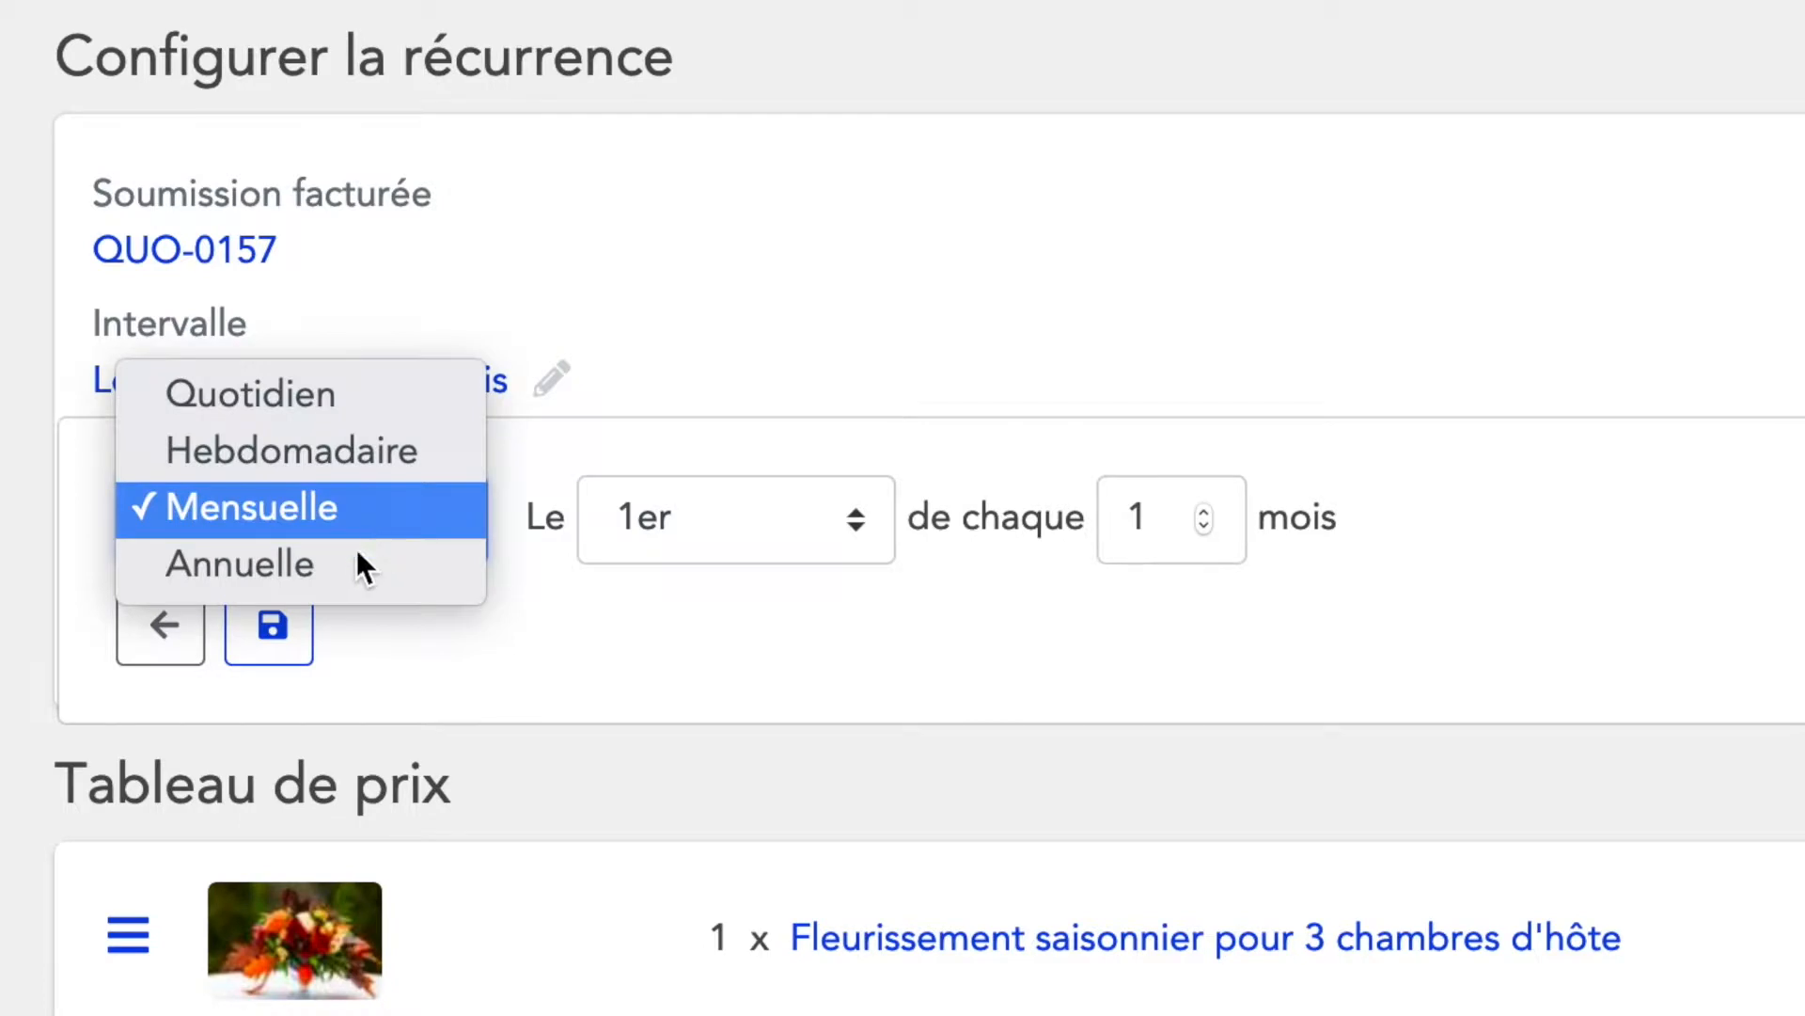
left_click(343, 451)
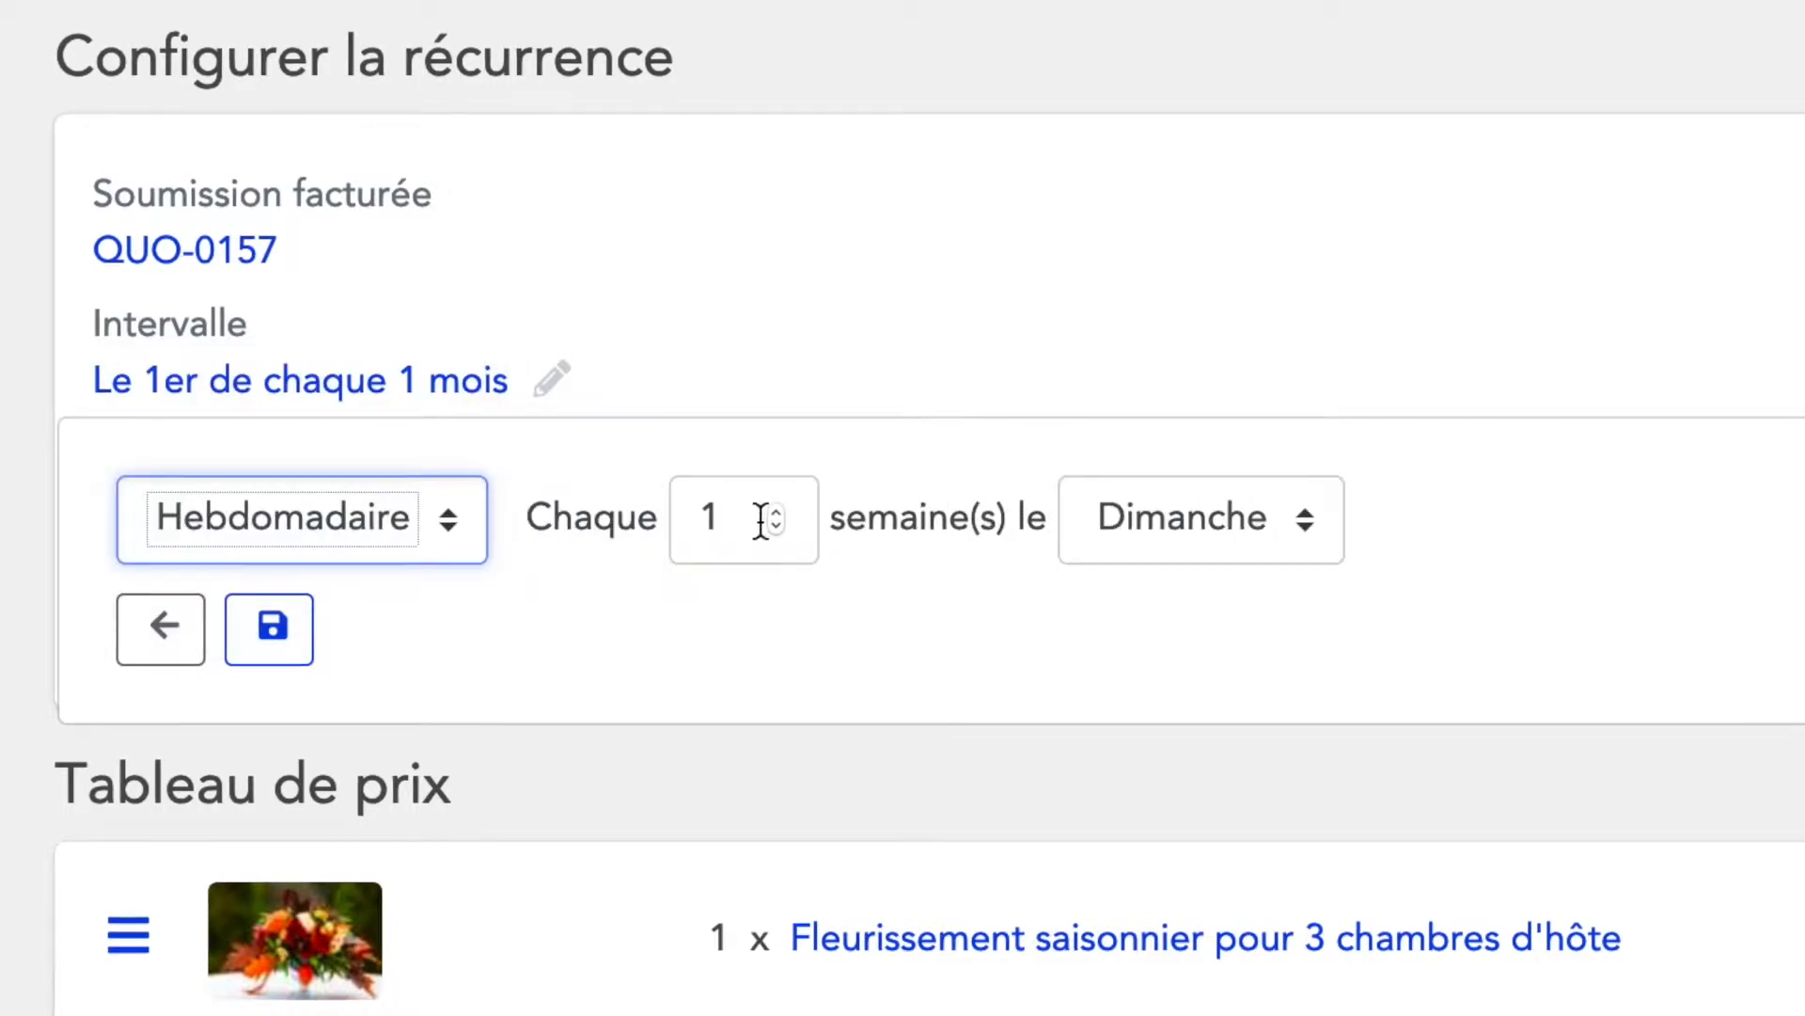
left_click(698, 516)
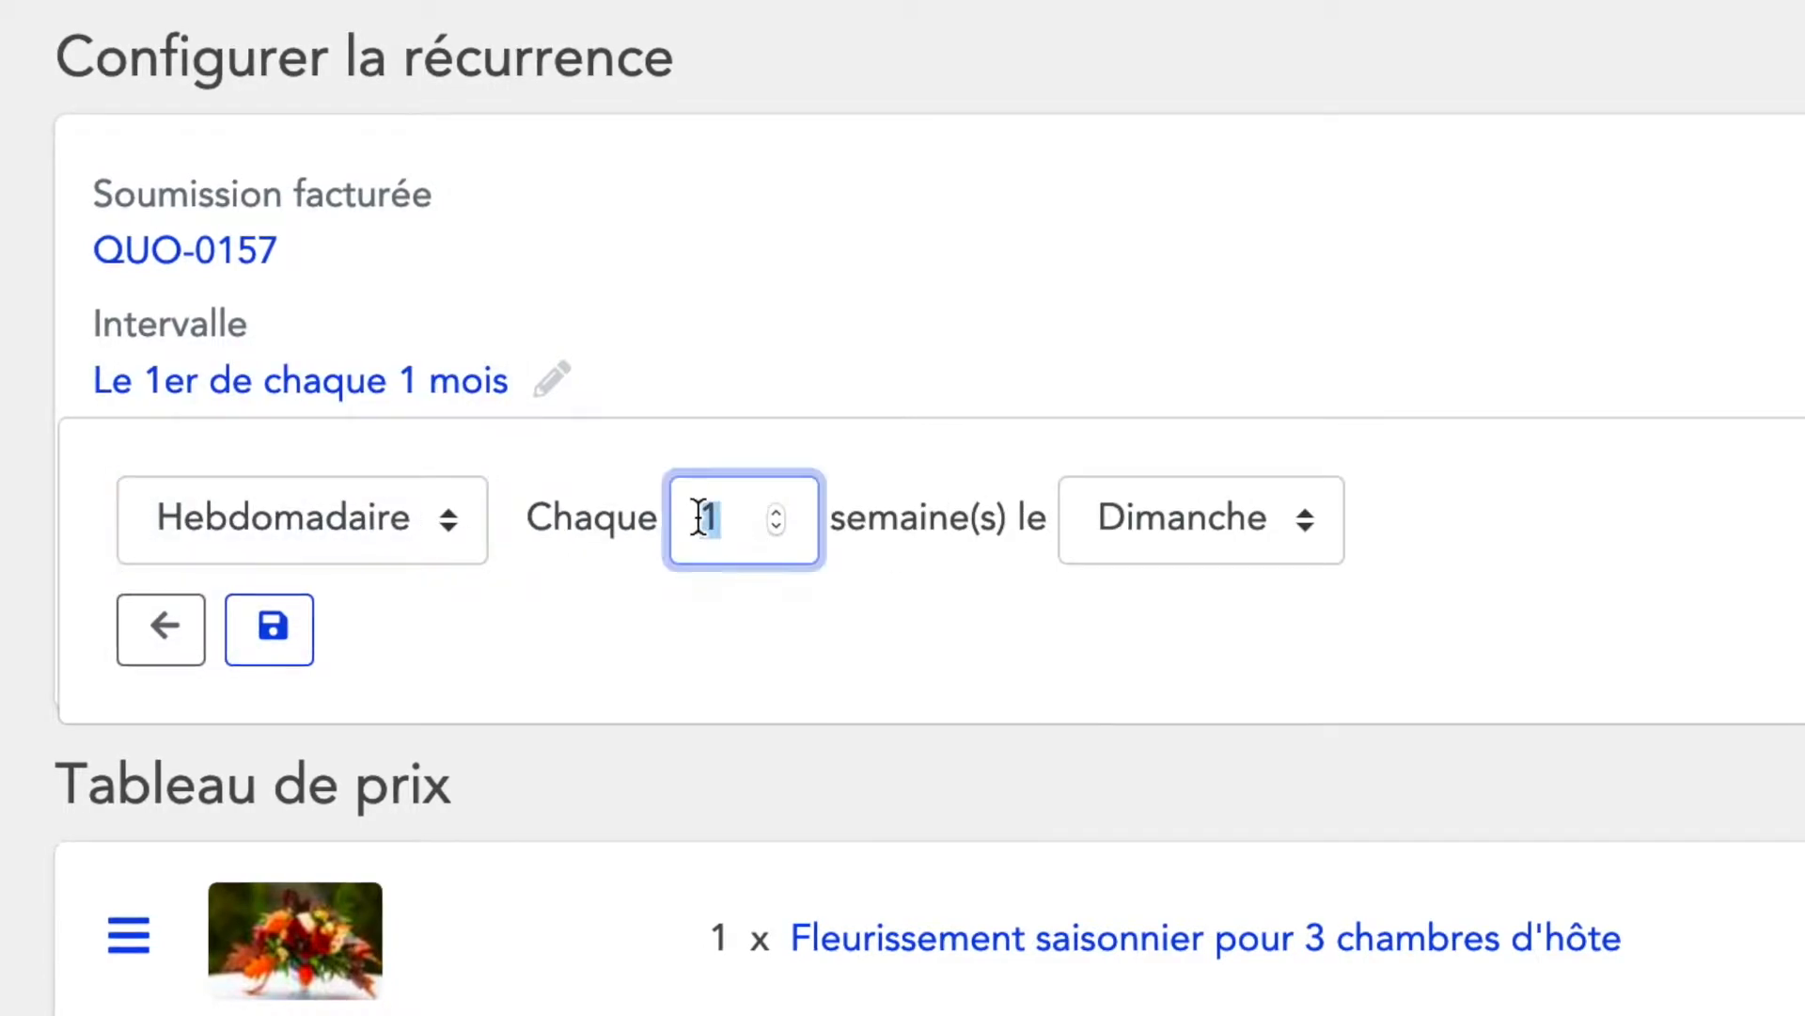
left_click(1237, 523)
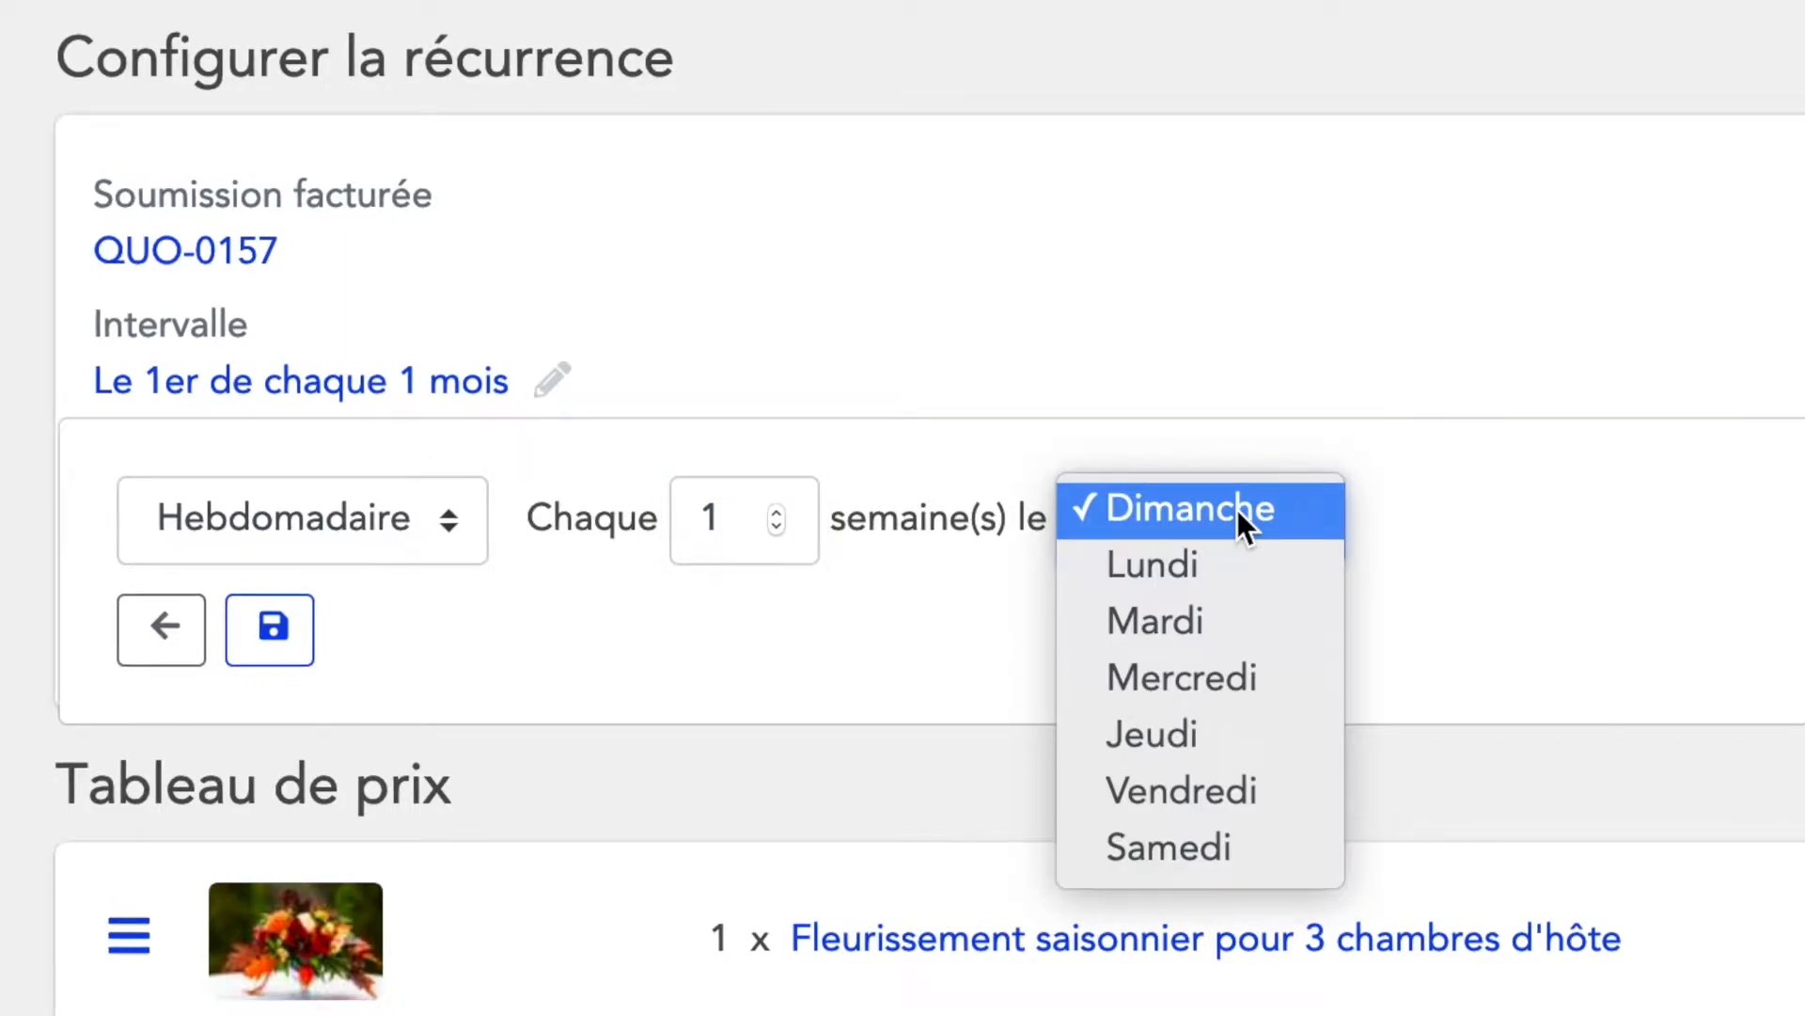
left_click(1213, 619)
left_click(282, 639)
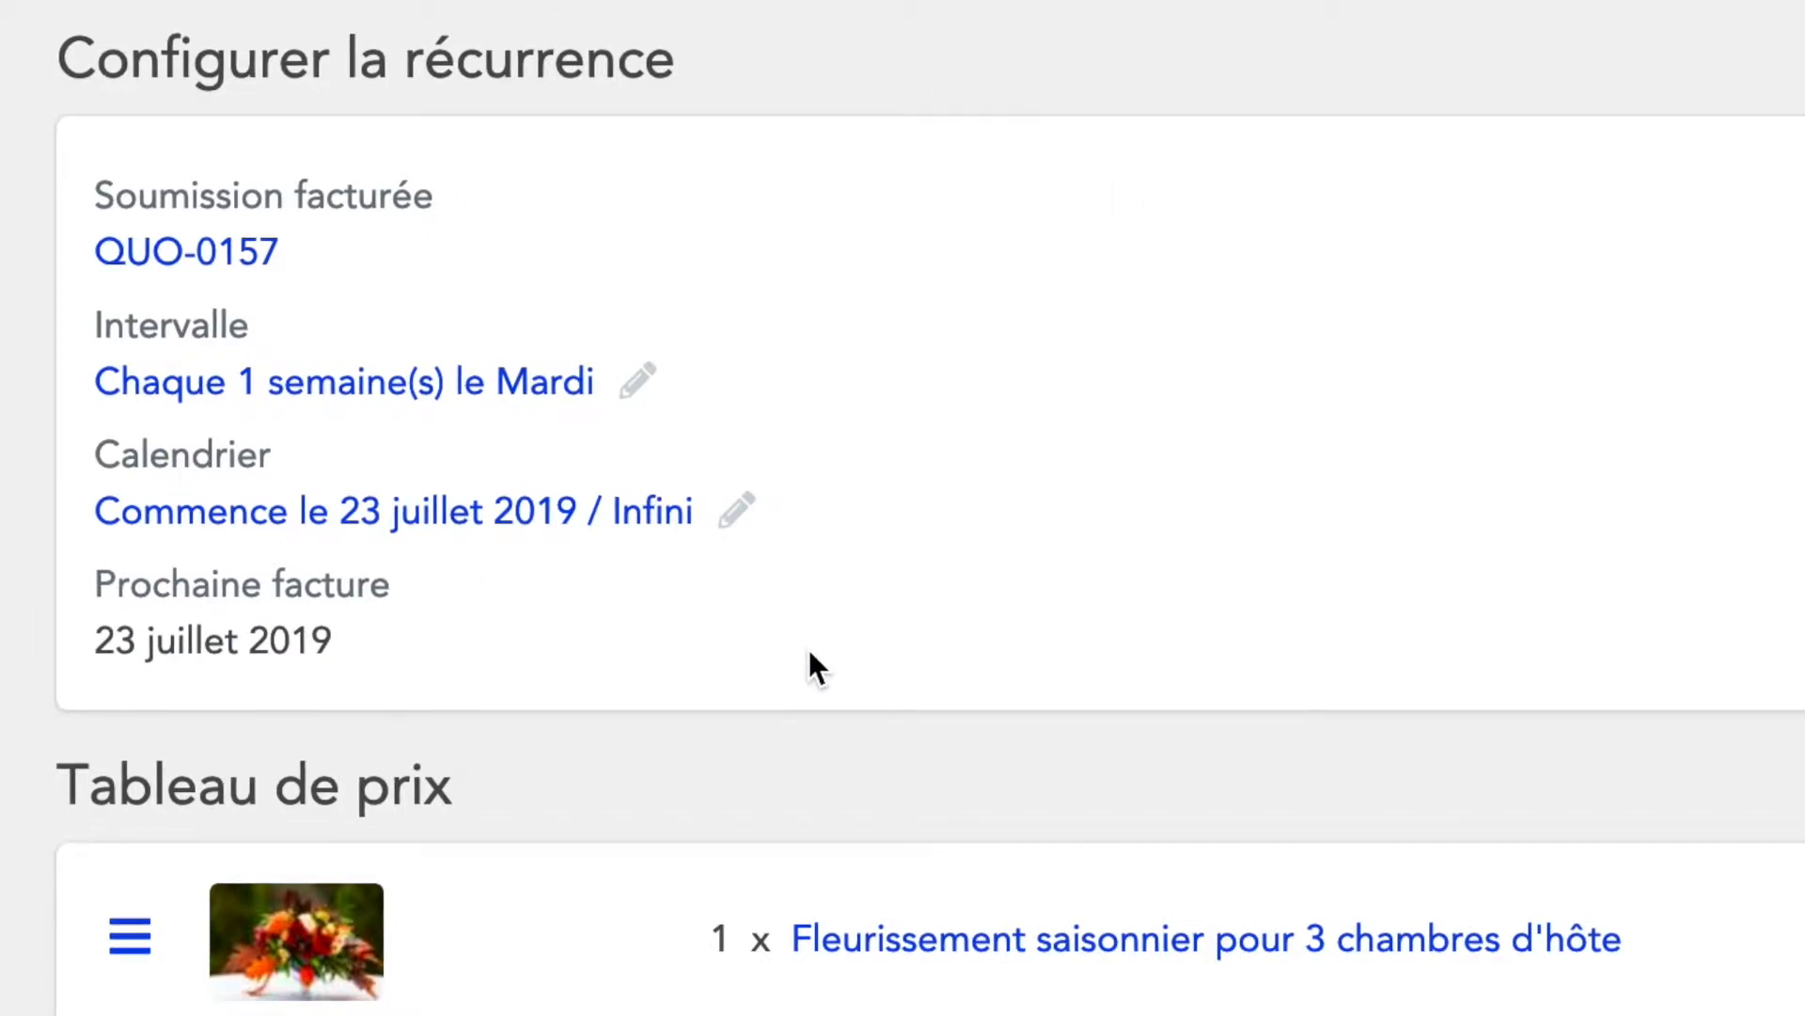
Step: Set the recurrence calendar's start date to August 1, 2019 and save it
left_click(738, 513)
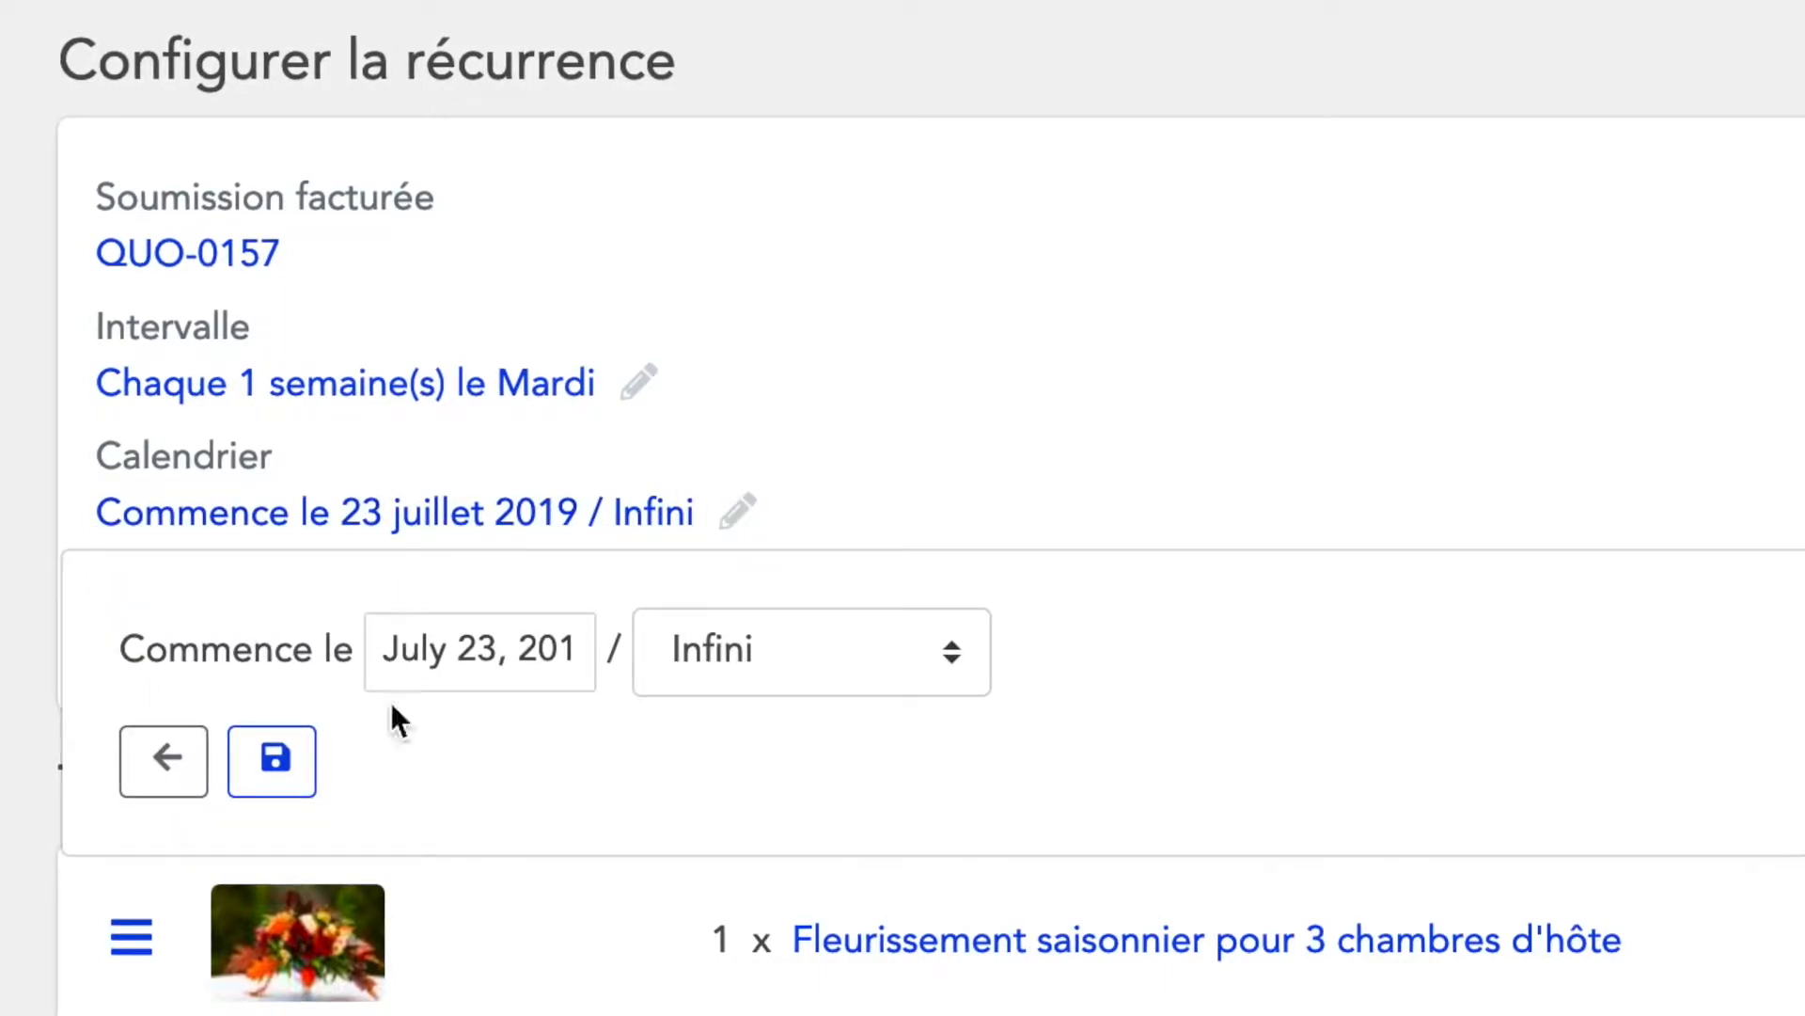
left_click(485, 653)
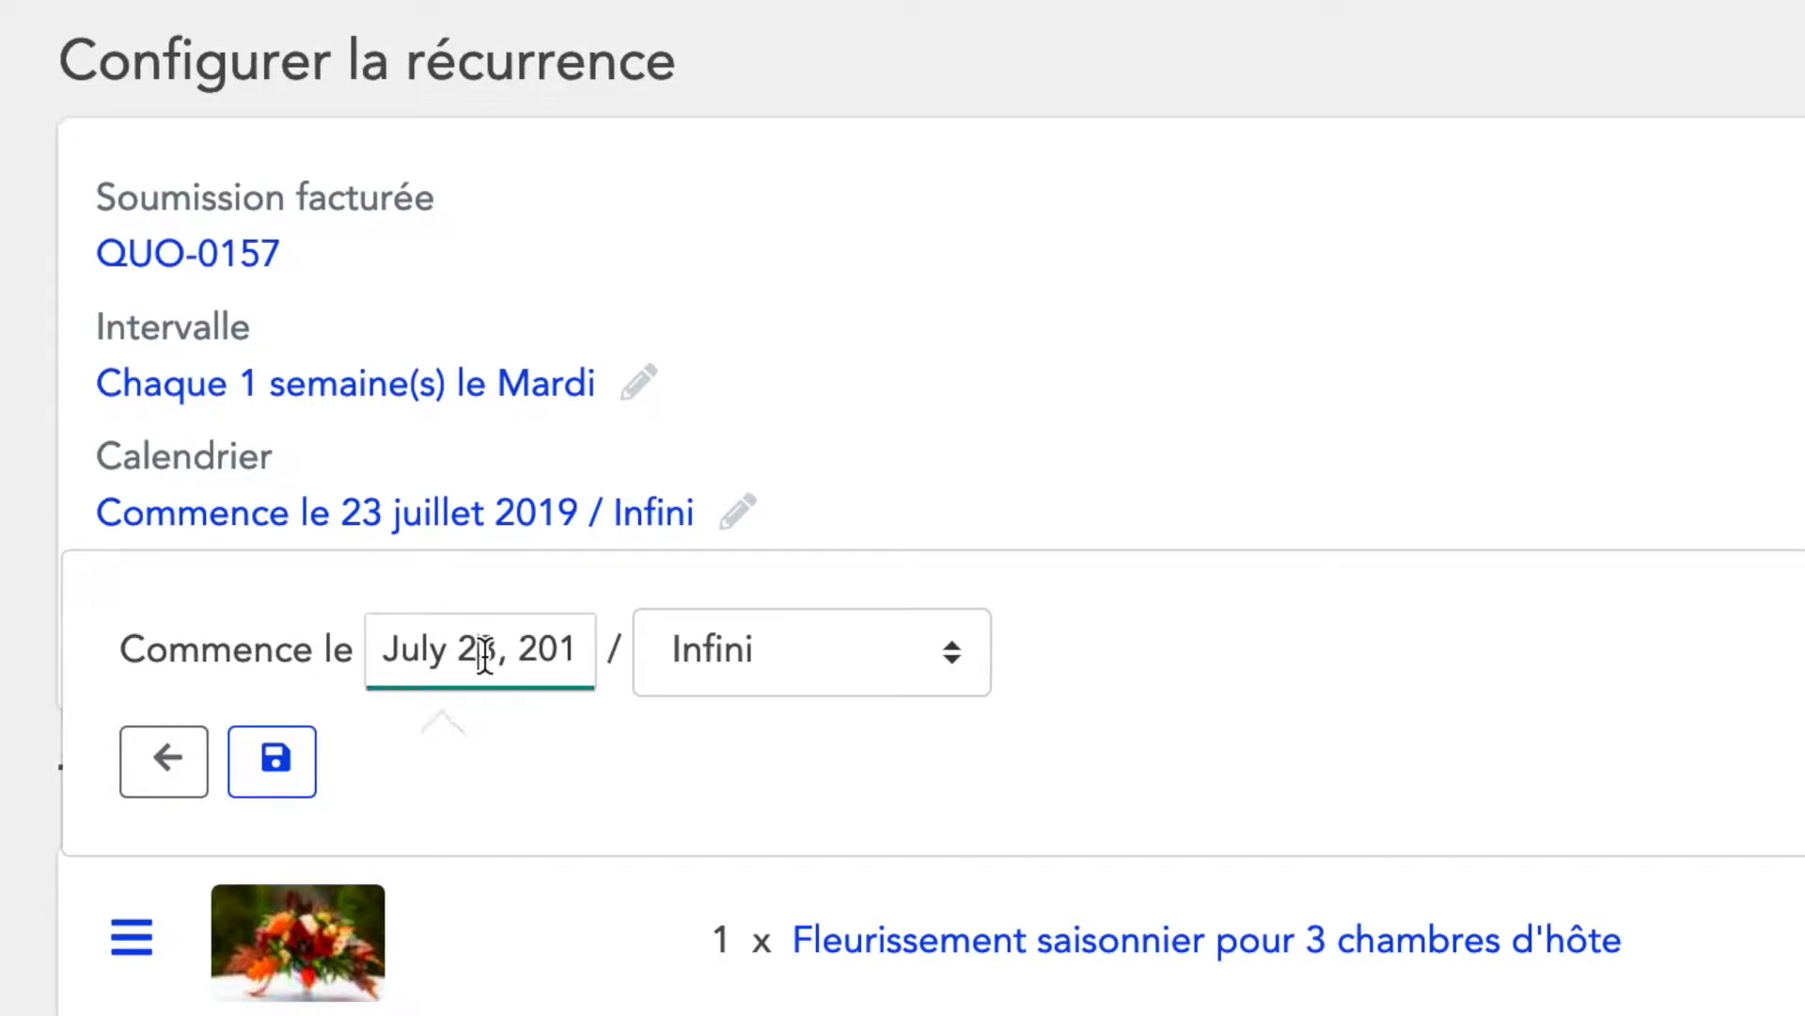
left_click(1021, 832)
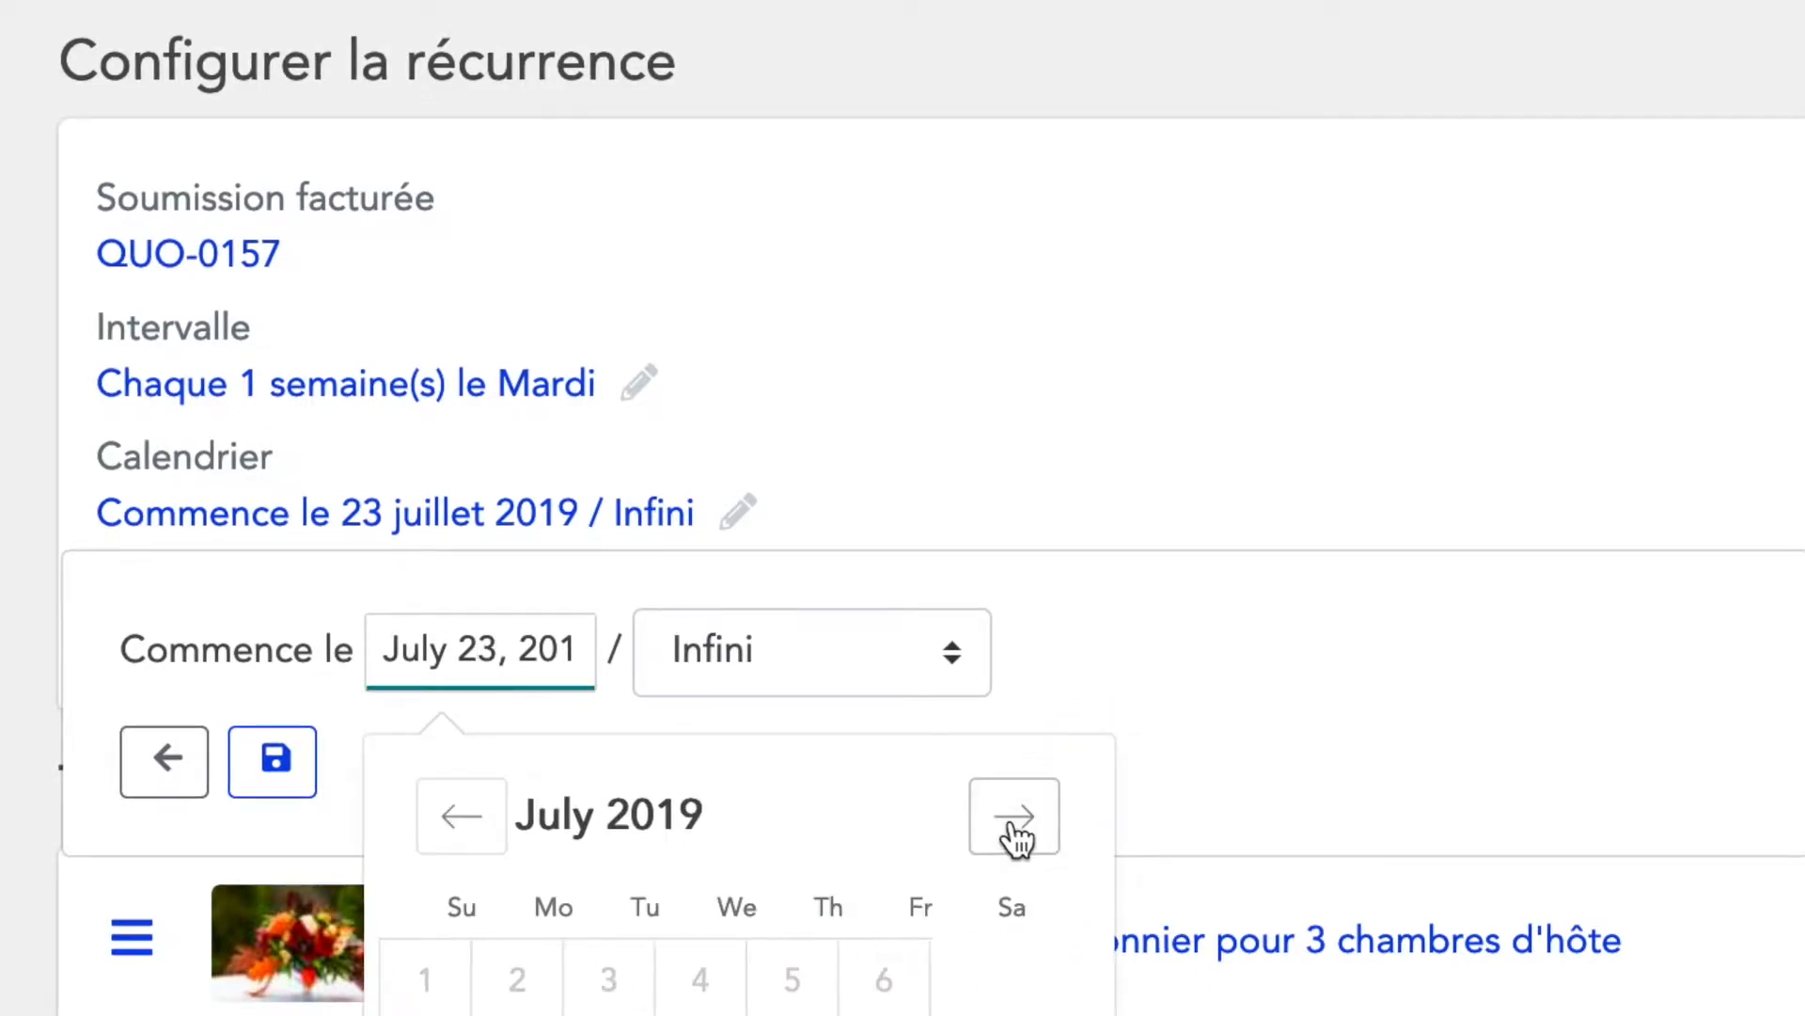
left_click(827, 979)
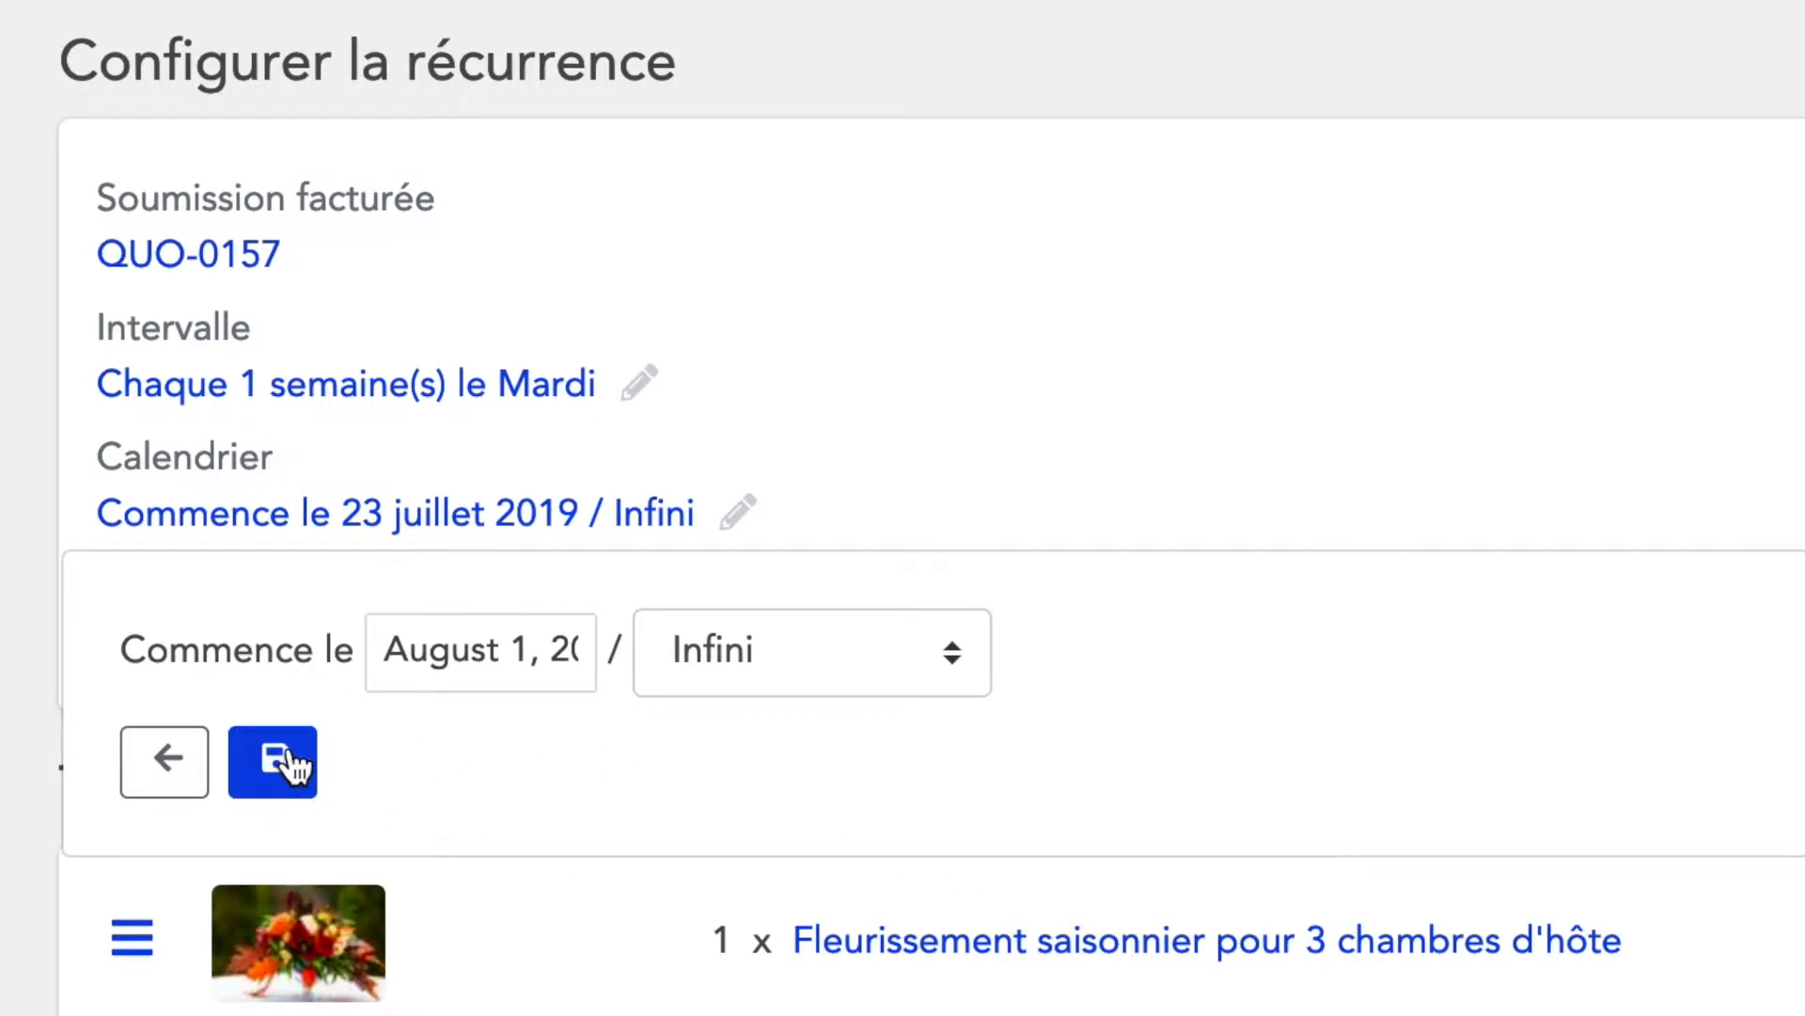
left_click(291, 763)
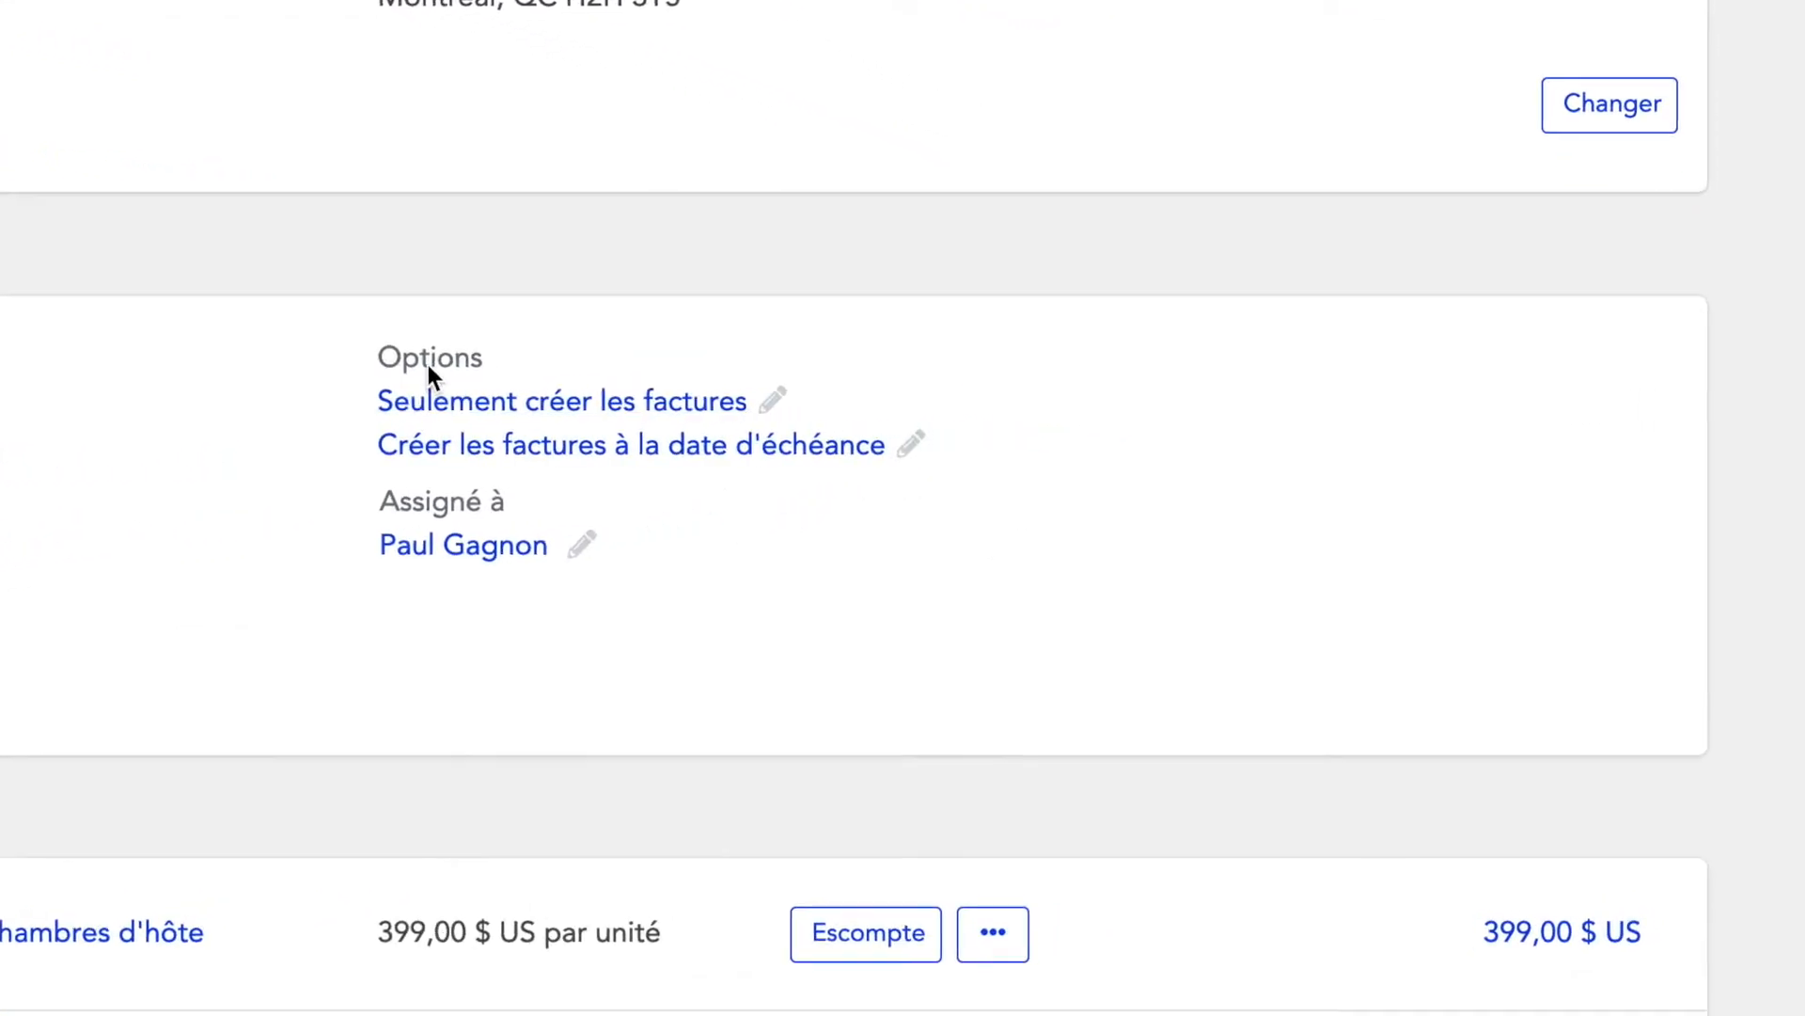
Step: Enable automatic email sending and automatic payment capture on the default card on file in the recurrence options
left_click(773, 400)
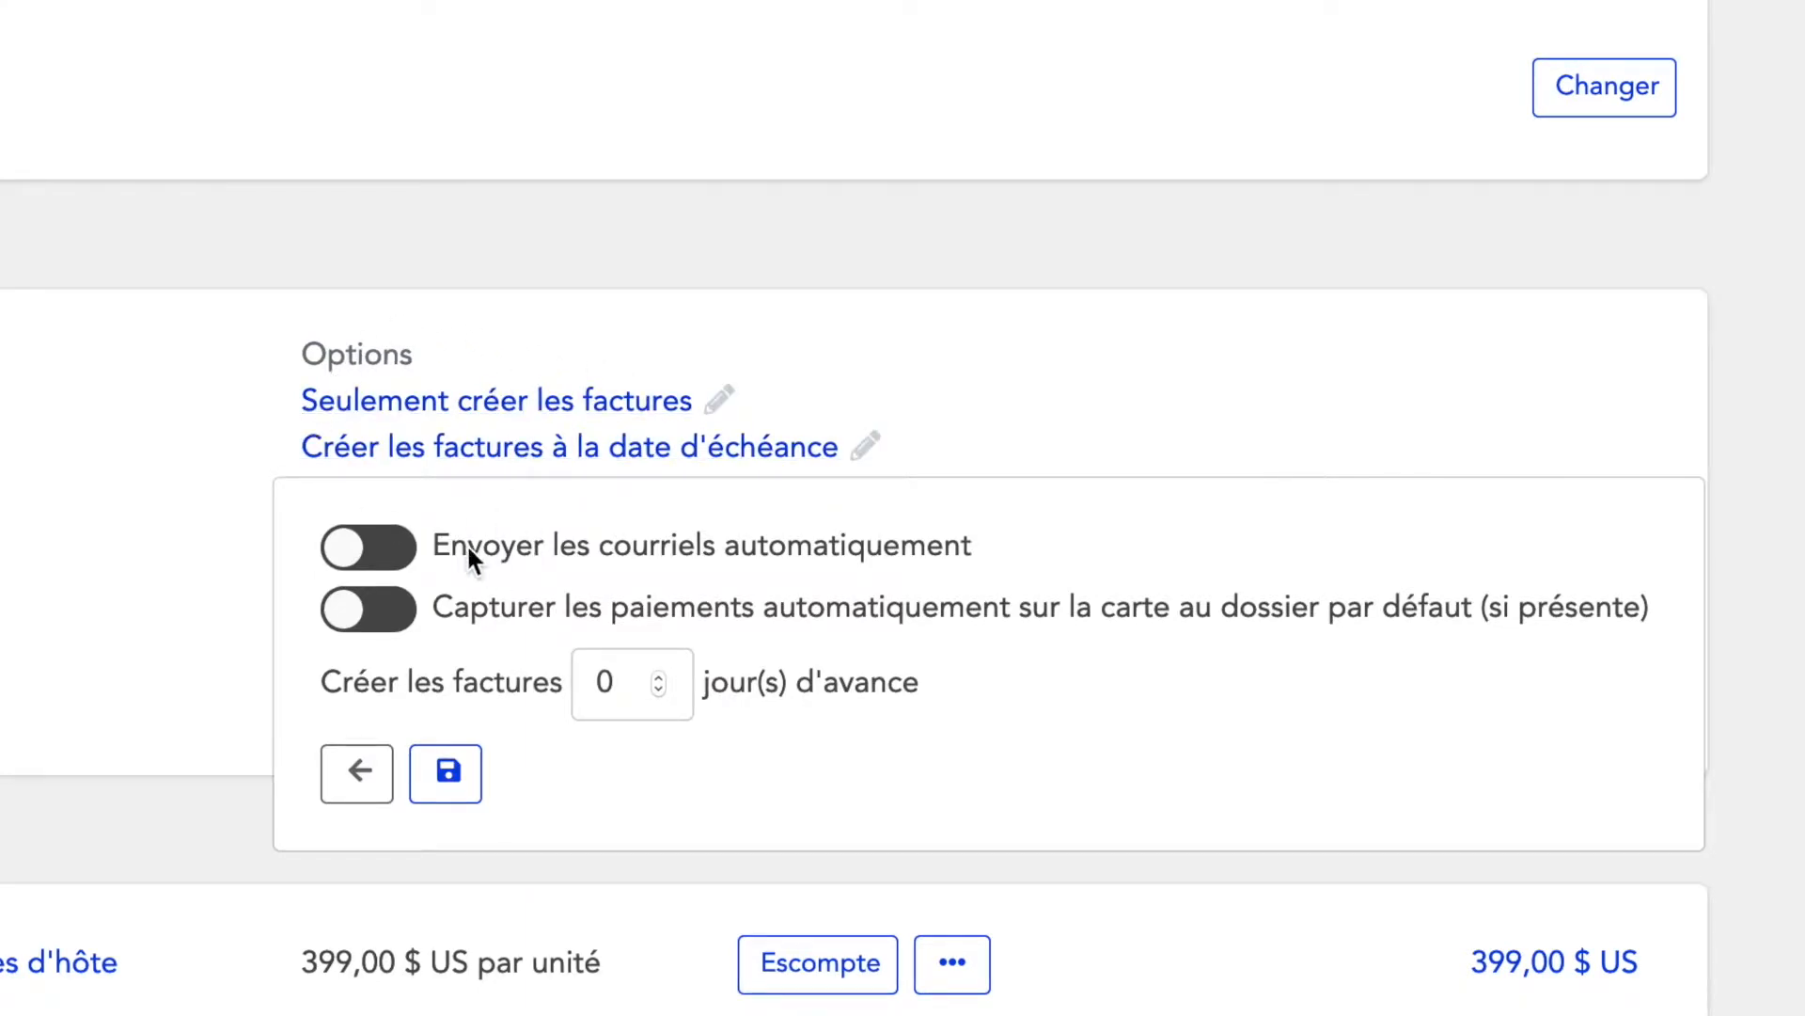
left_click(356, 557)
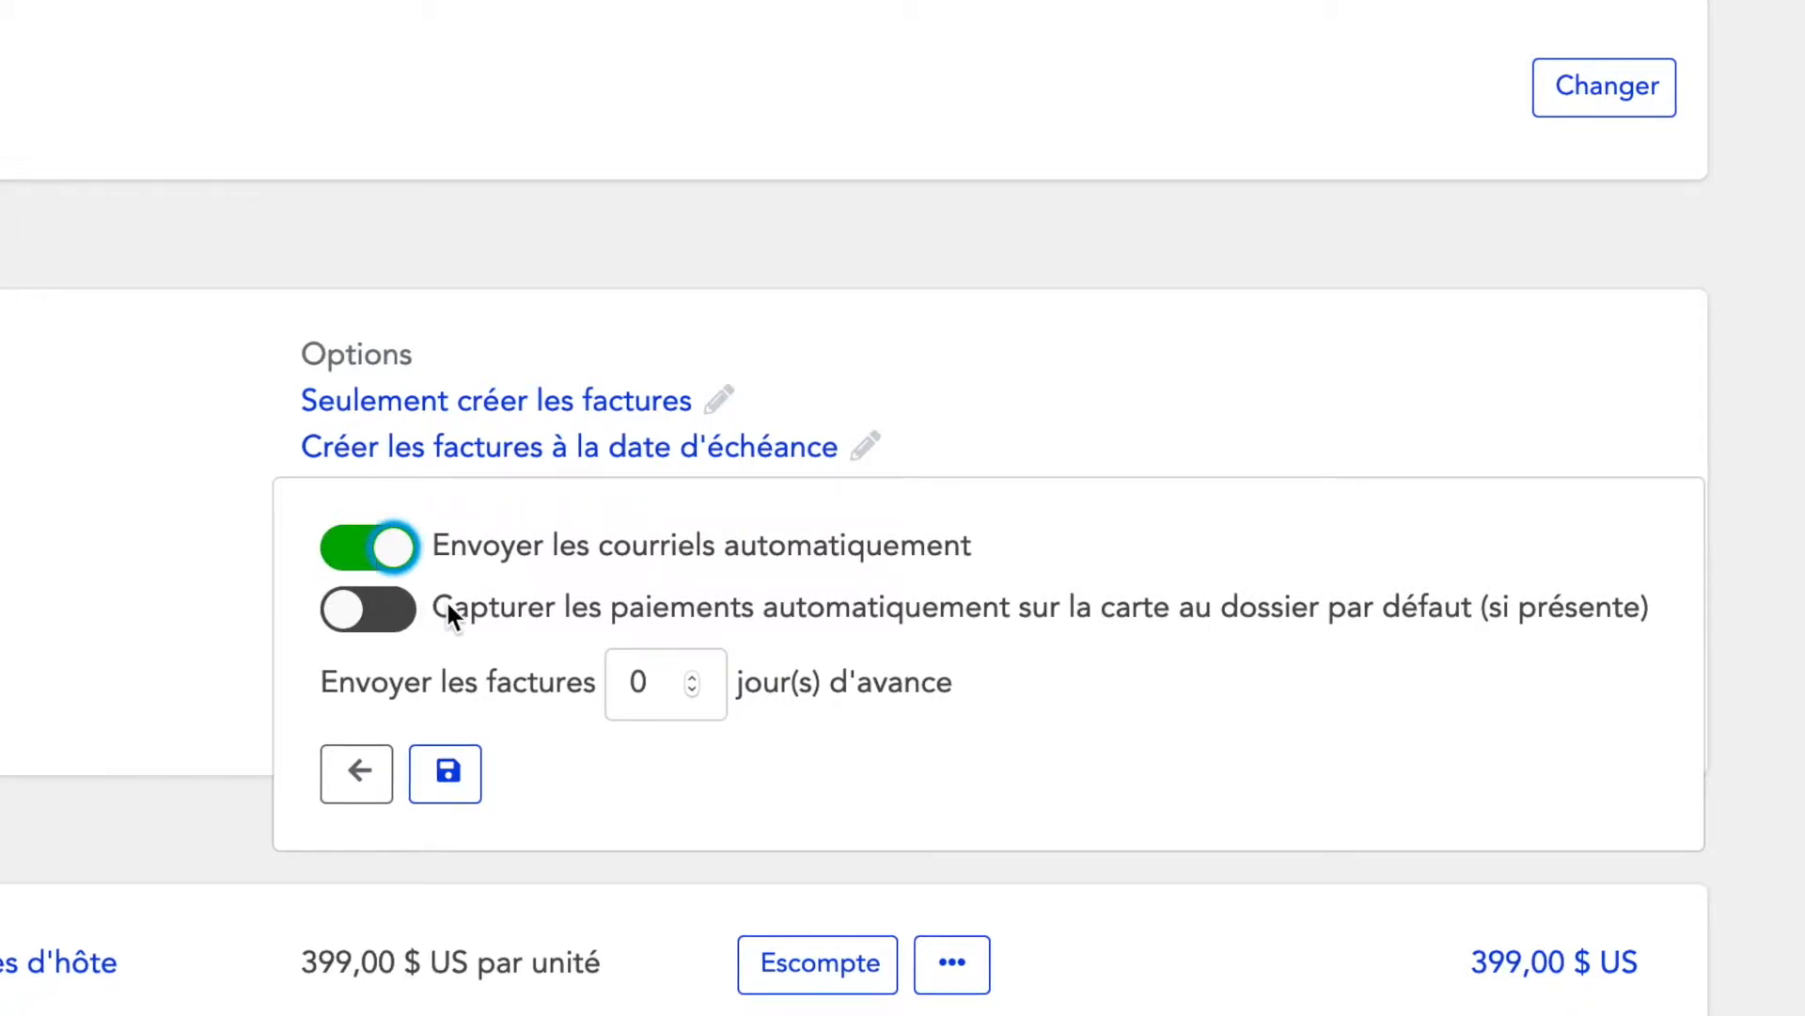
left_click(371, 640)
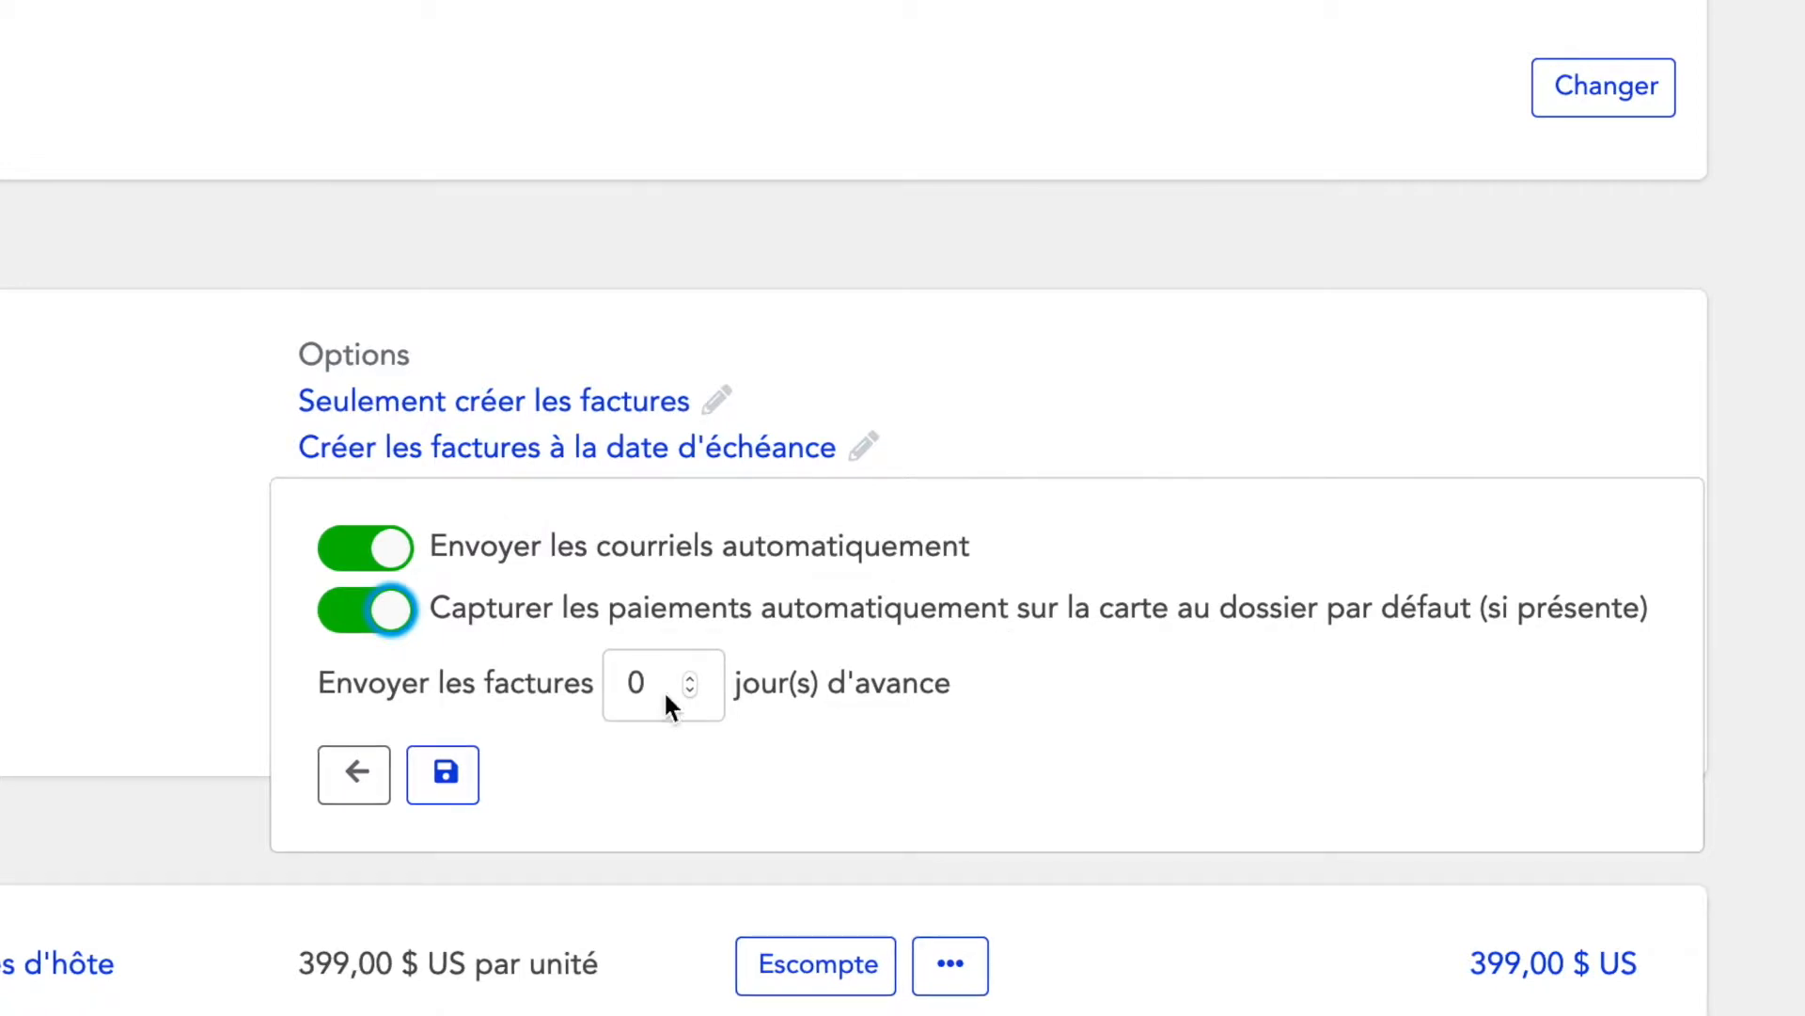
left_click(450, 776)
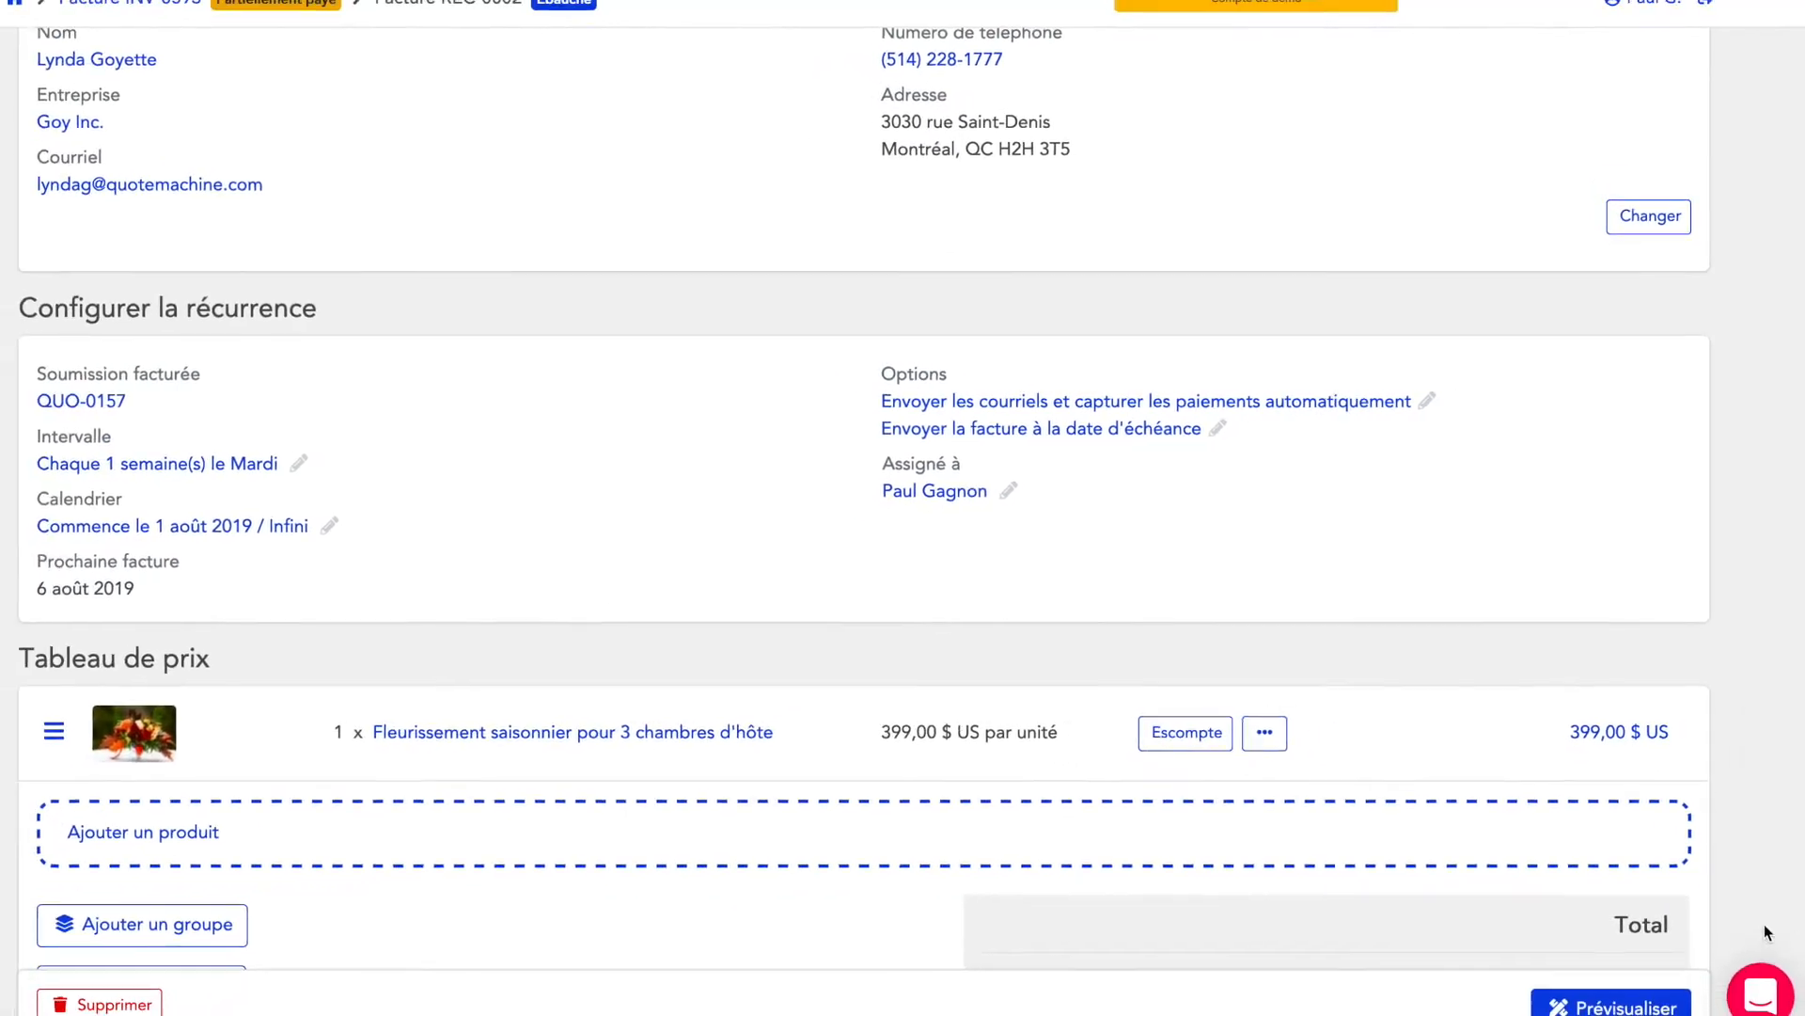
Step: Preview the recurring invoice and check its header, dates, line item and totals
left_click(1603, 1009)
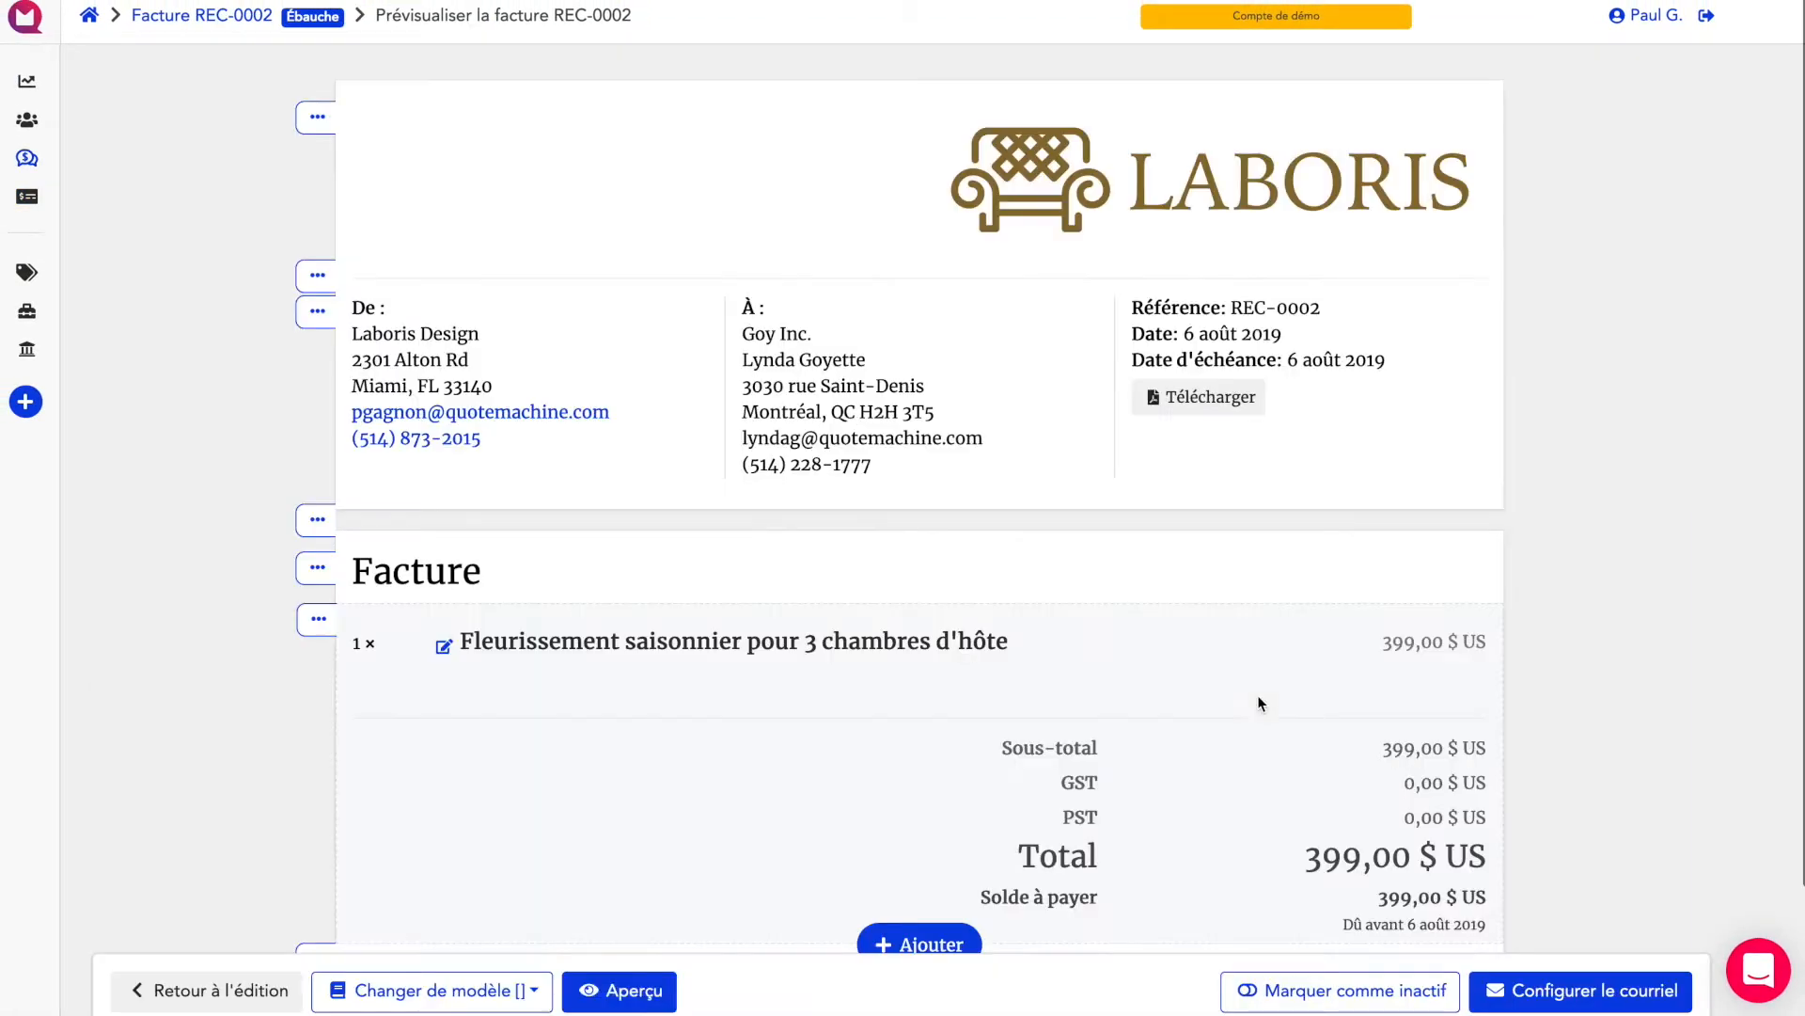
scroll(1110, 786, "down", 2)
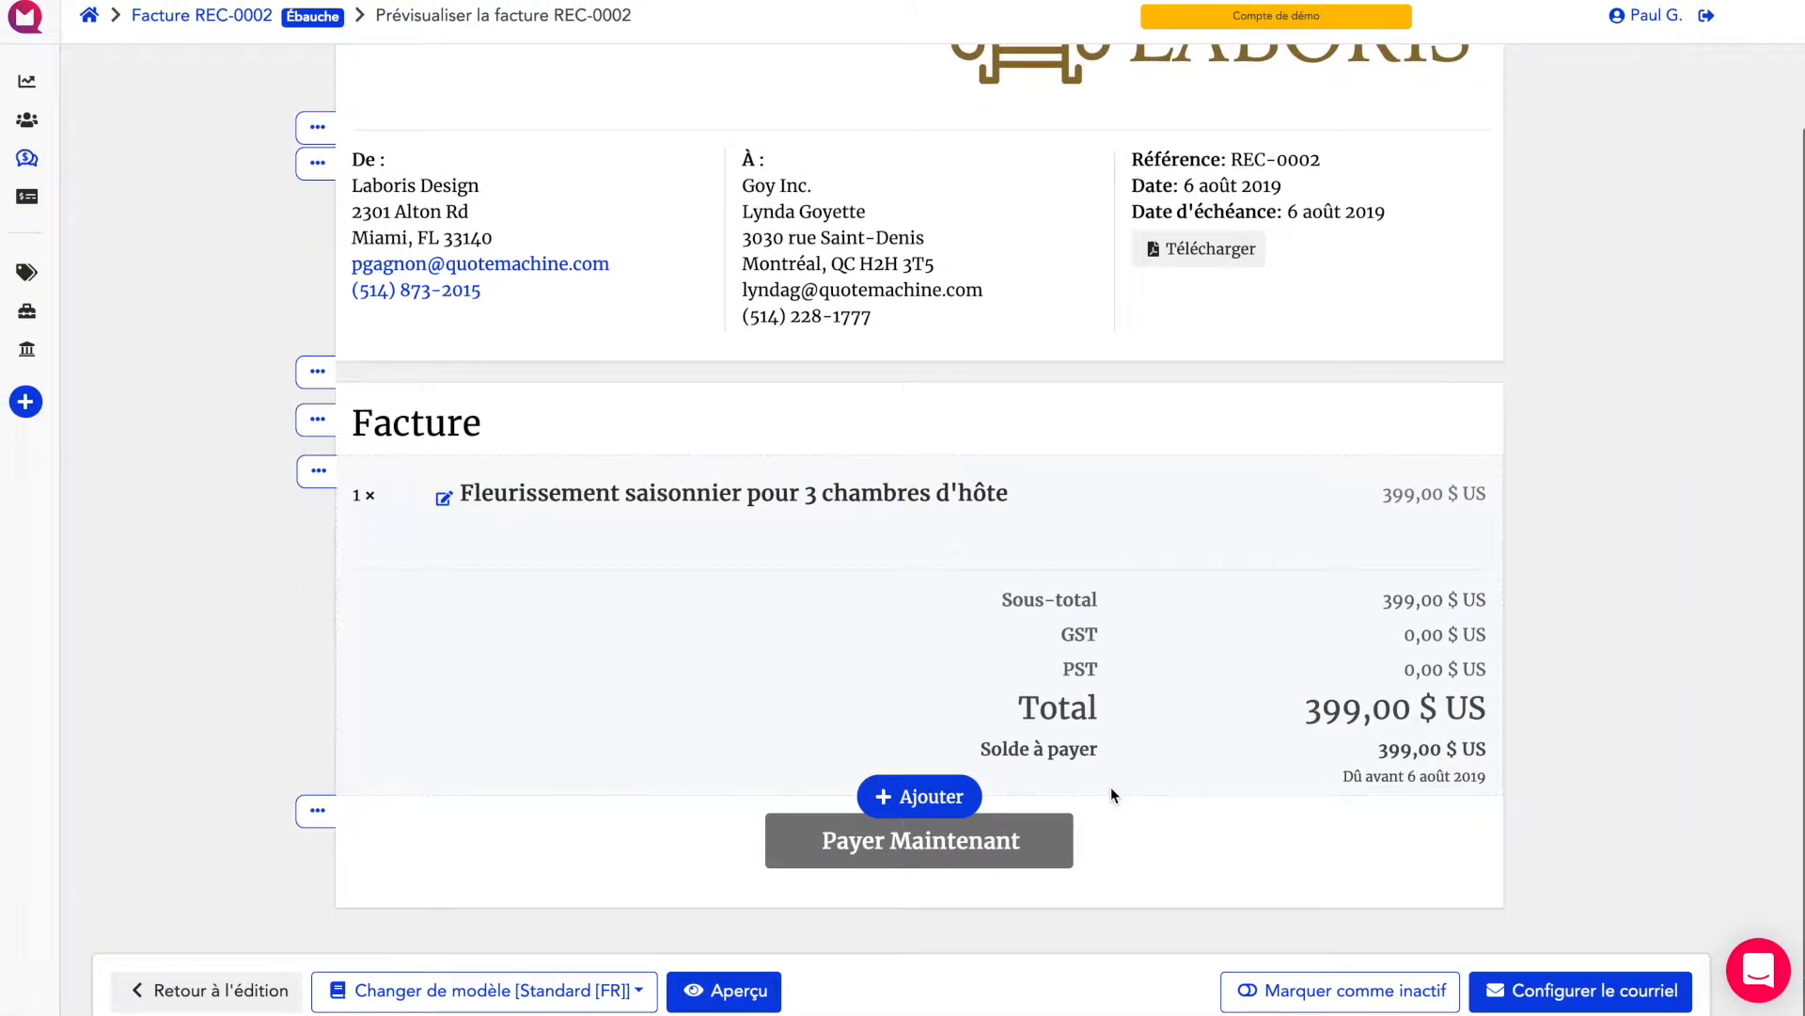
scroll(1413, 895, "up", 1)
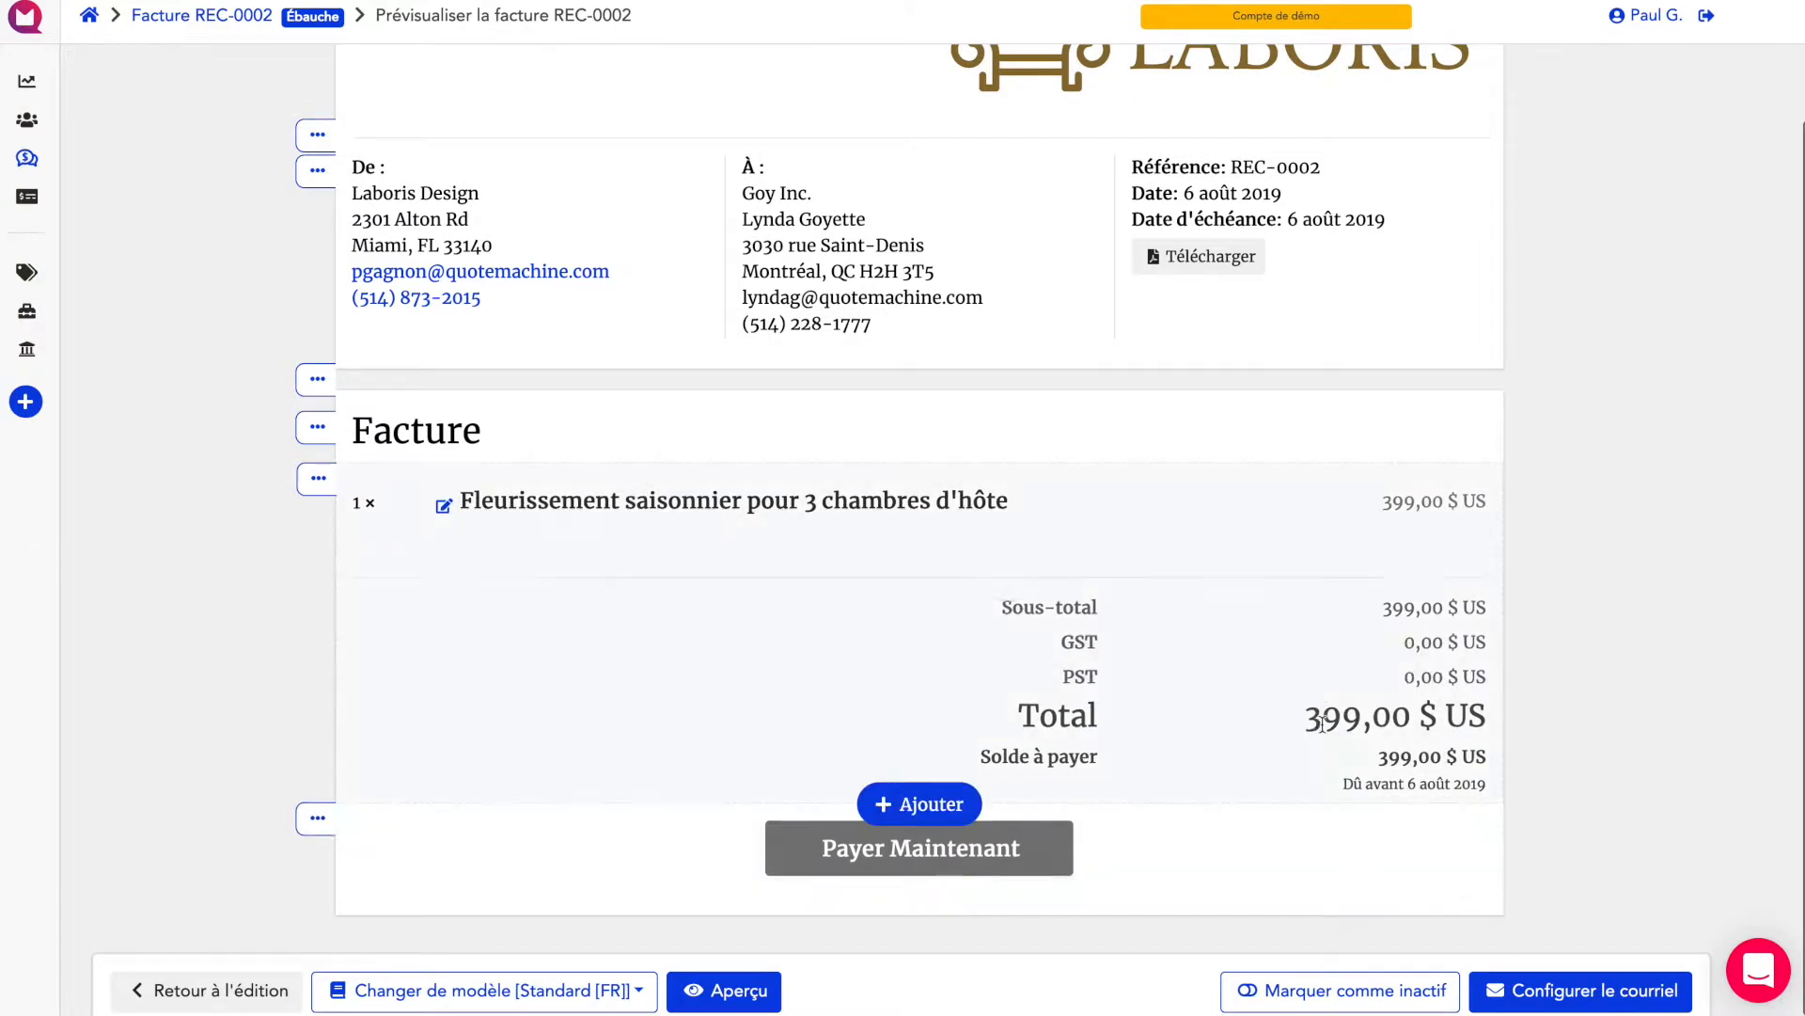
scroll(1126, 489, "up", 2)
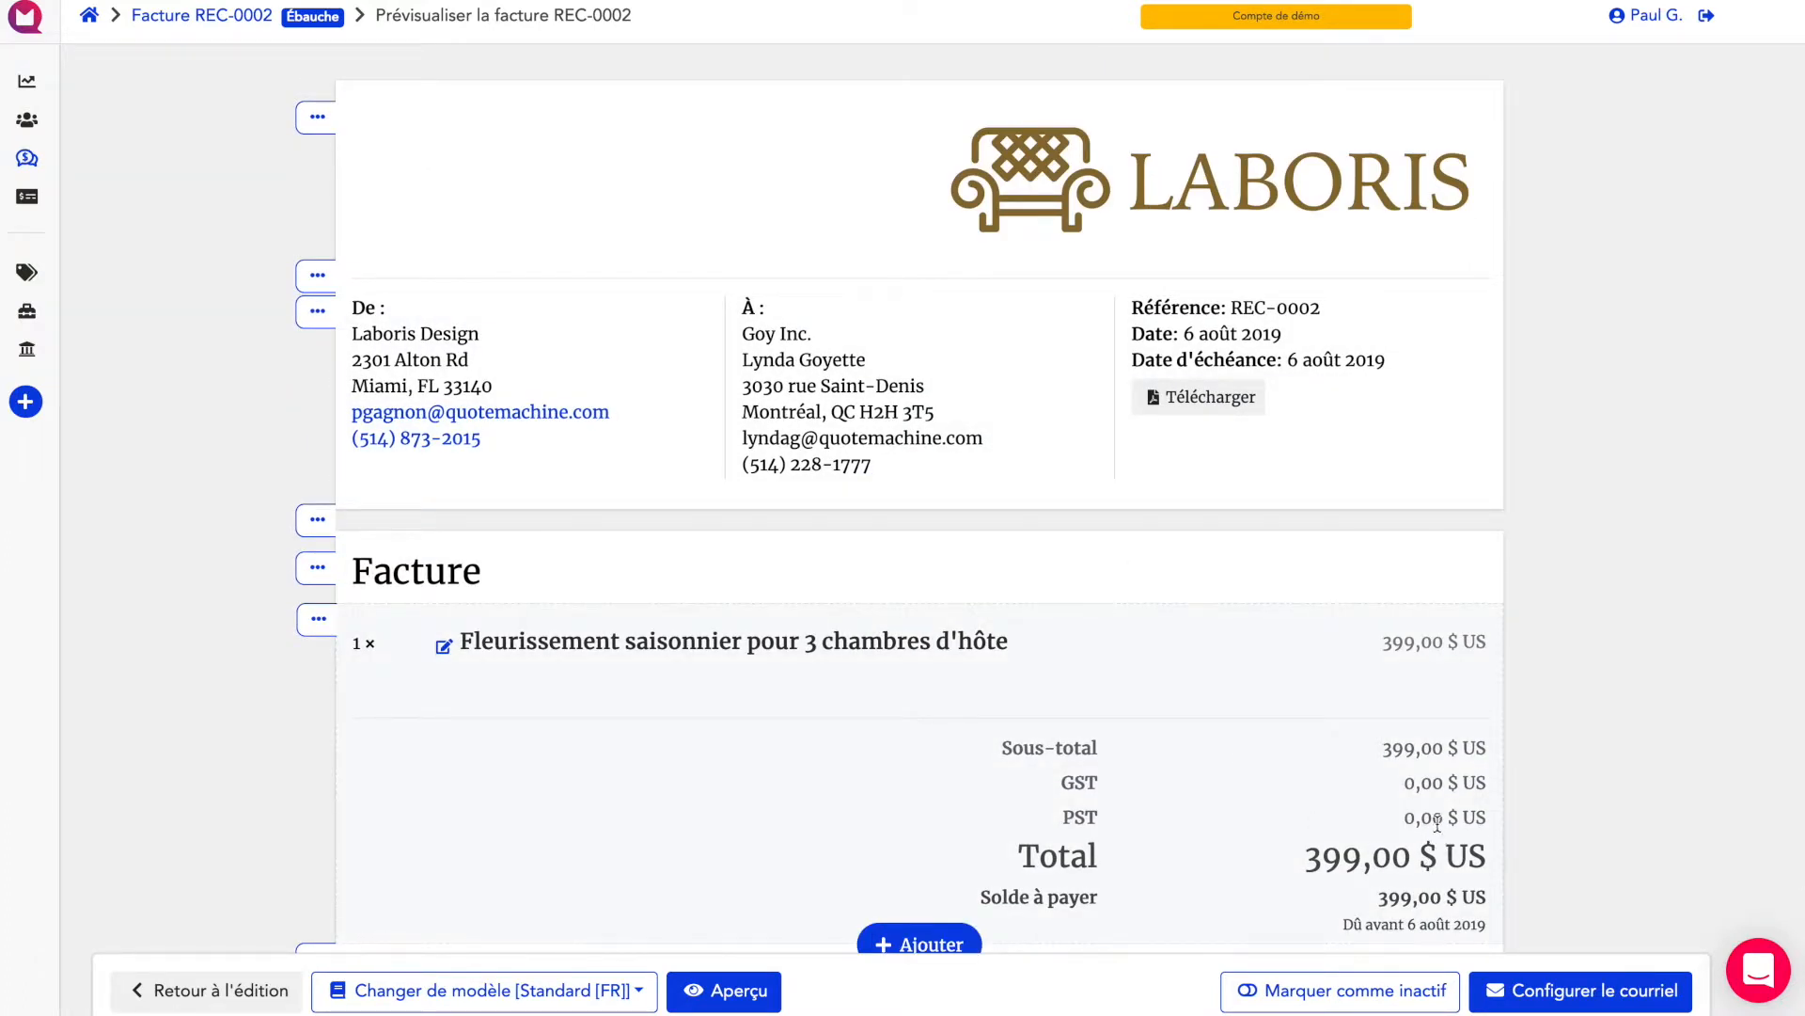
Step: Configure the recurring email with subject "Votre facture" and content "Voici votre facture mensuelle", and activate the recurring invoice
left_click(1566, 999)
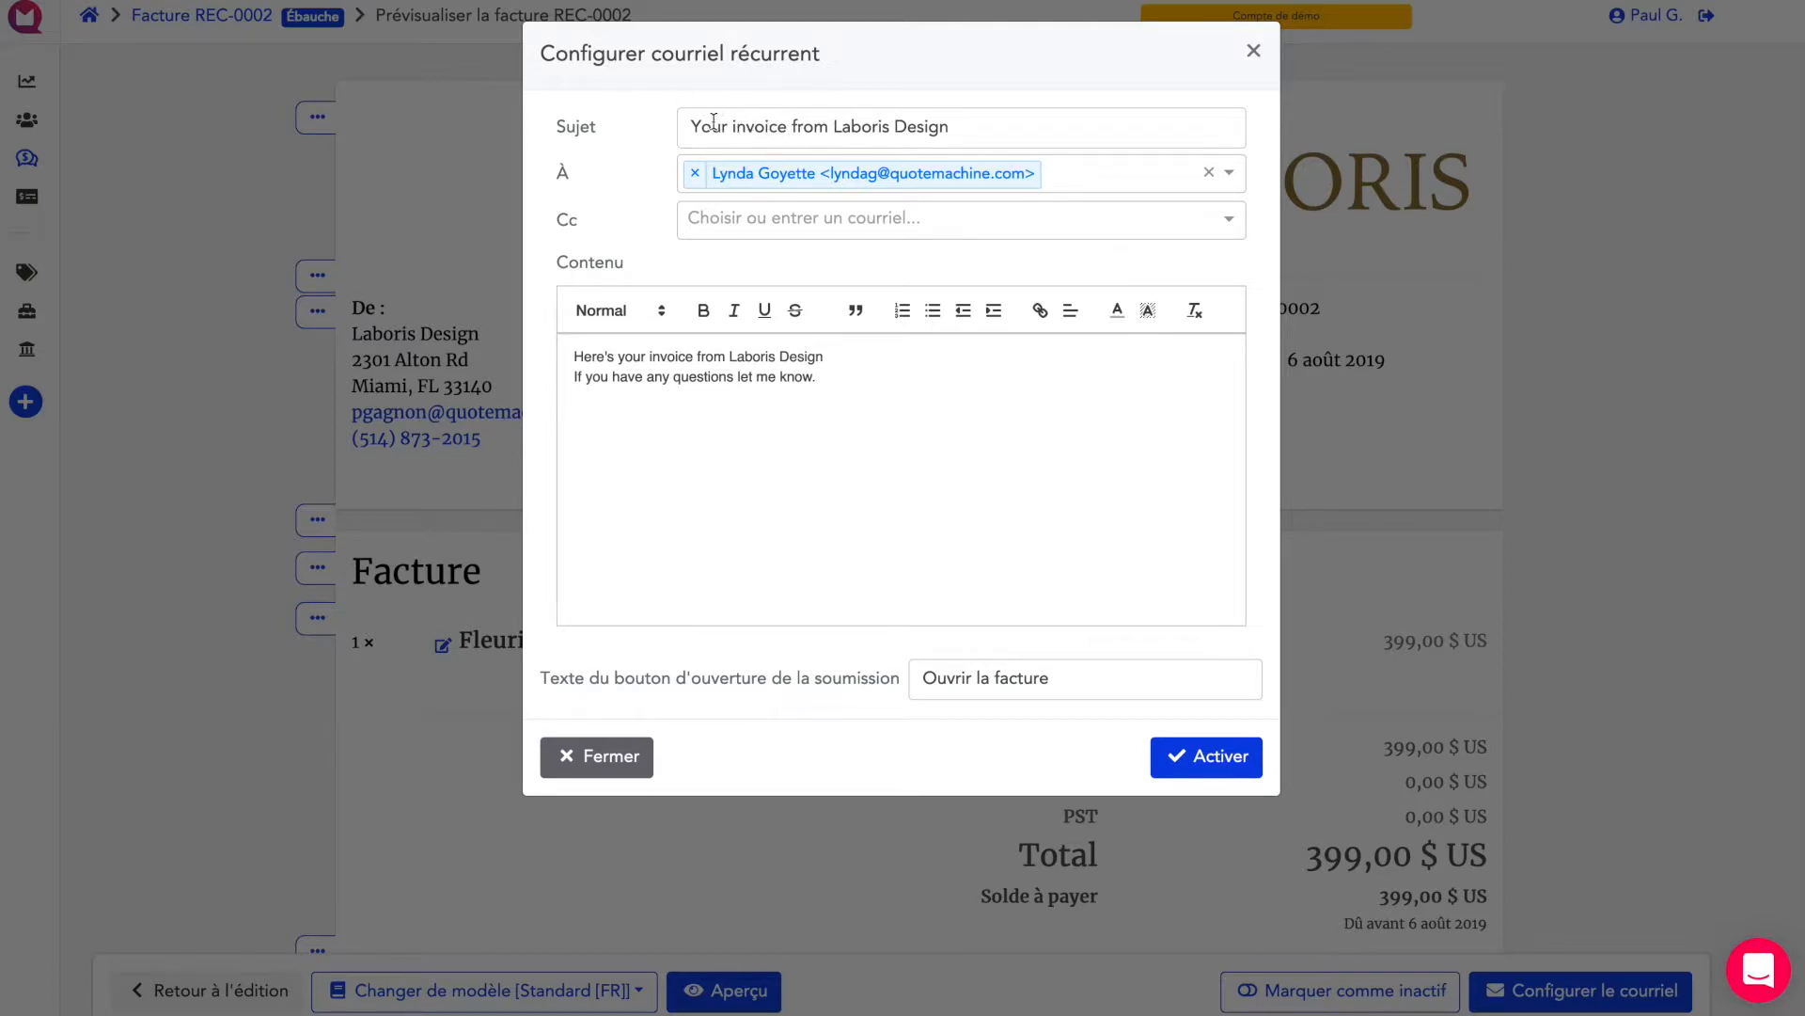
left_click_drag(692, 125, 1113, 127)
type("Votre facture")
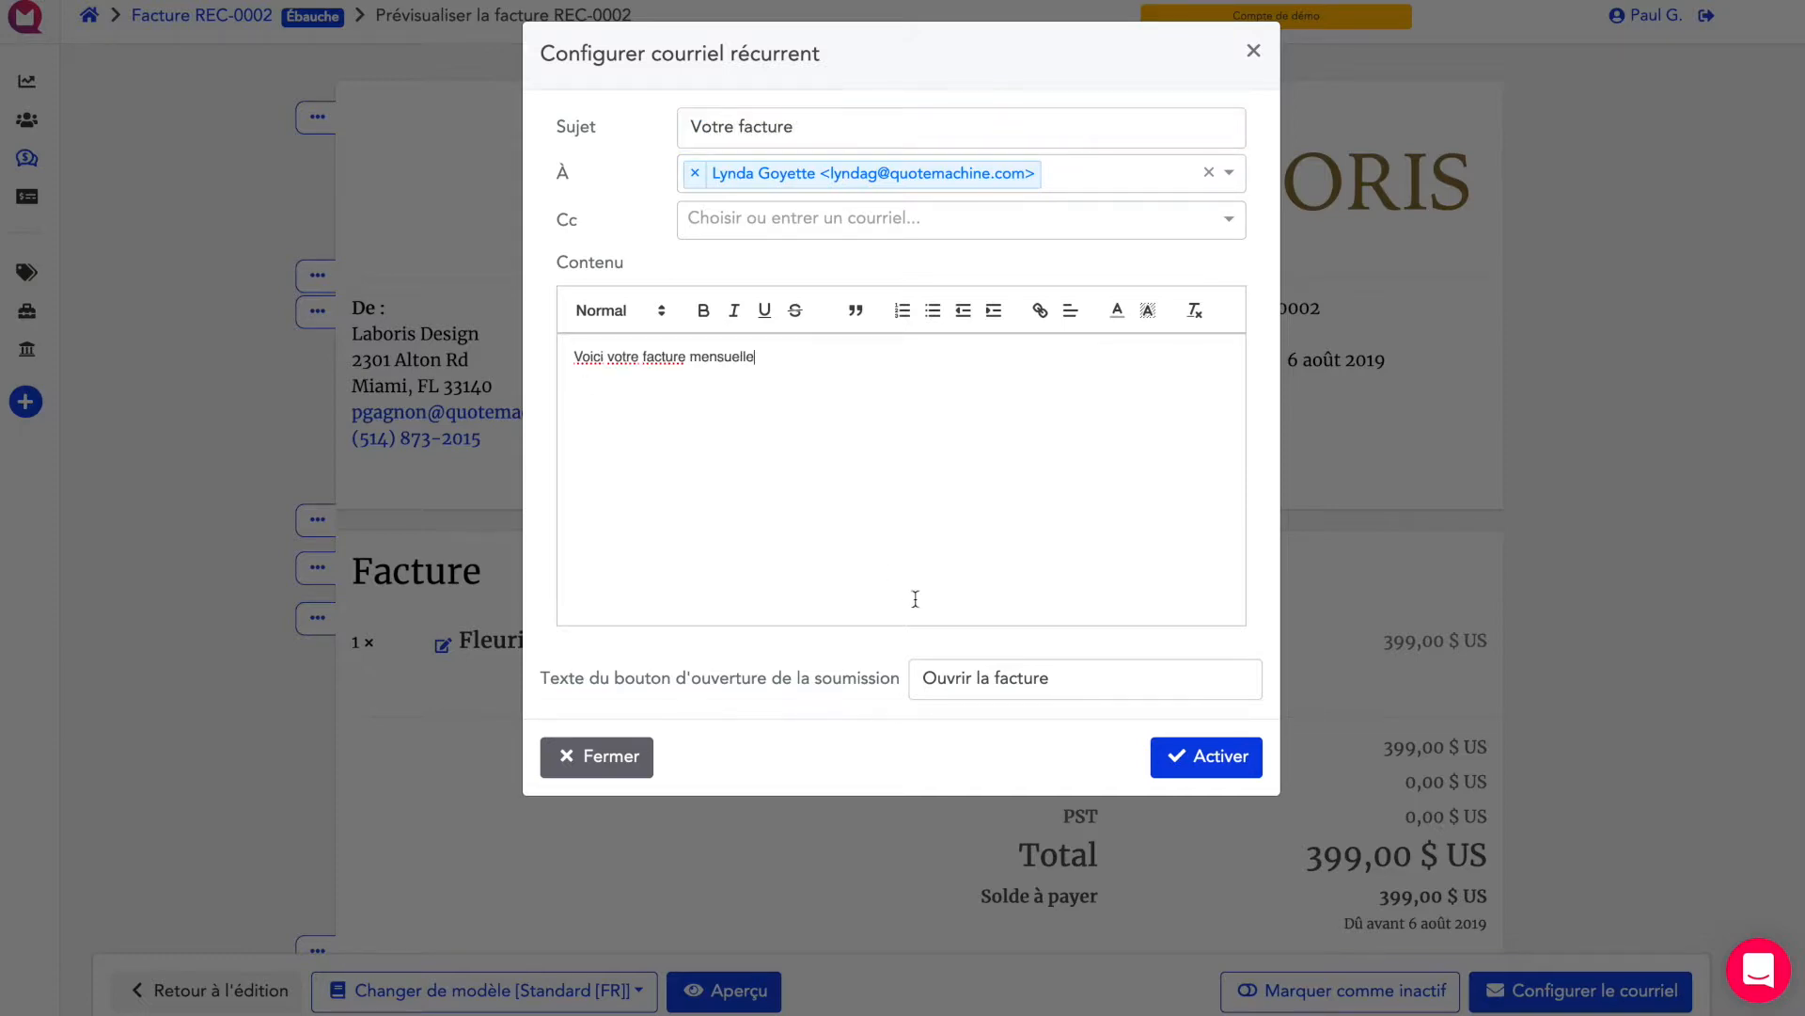
left_click(1237, 764)
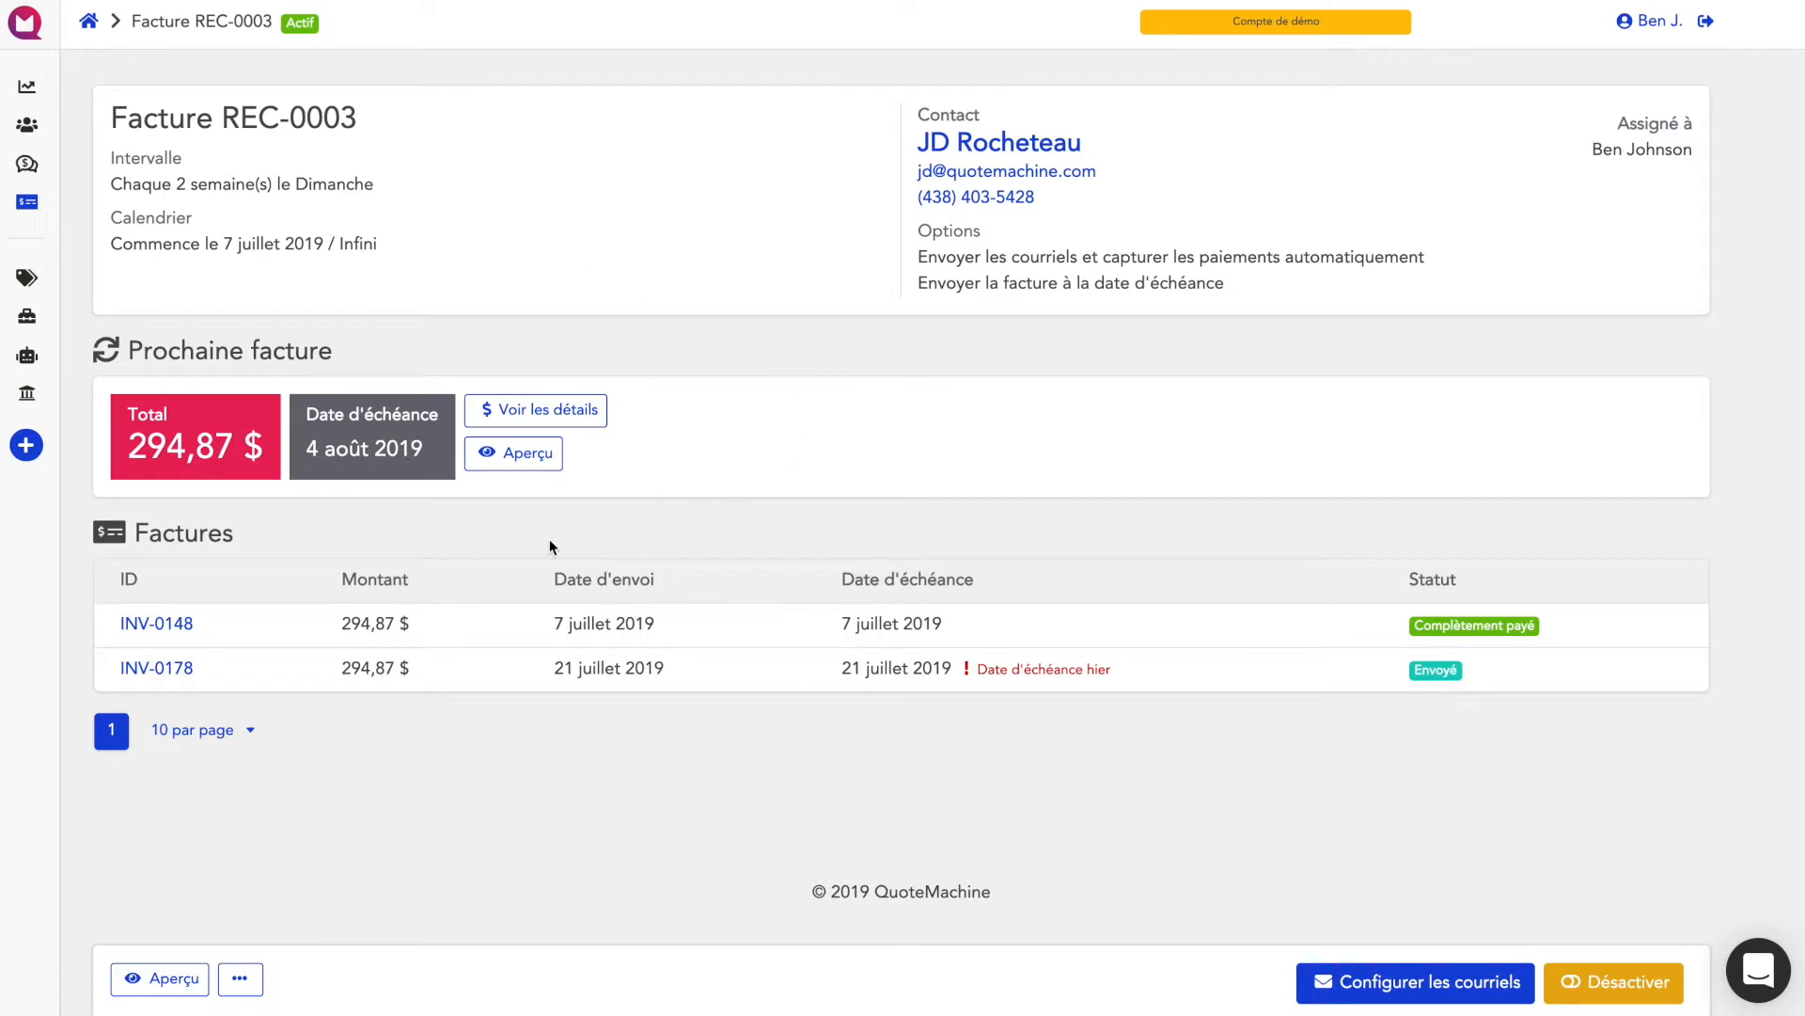
Step: Switch back to the browser window with the new weekly invoice and open the list of recurring invoices
key("super+Tab")
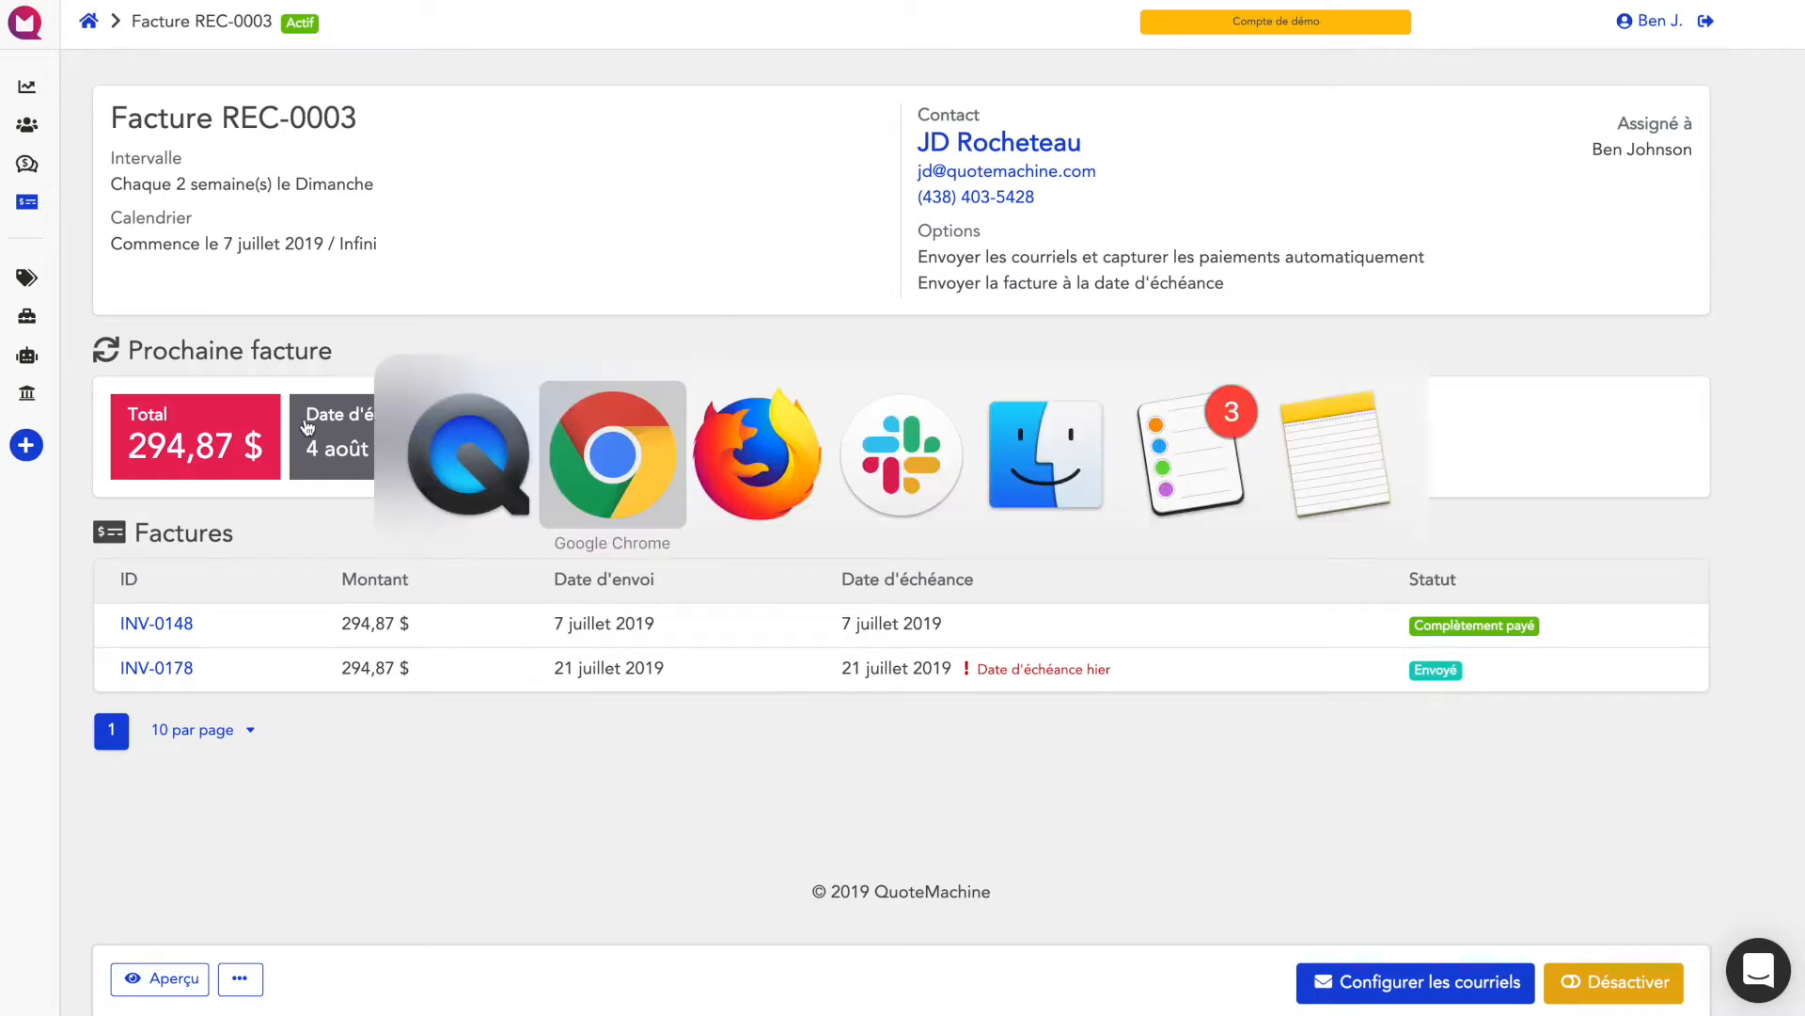
key("super+Tab")
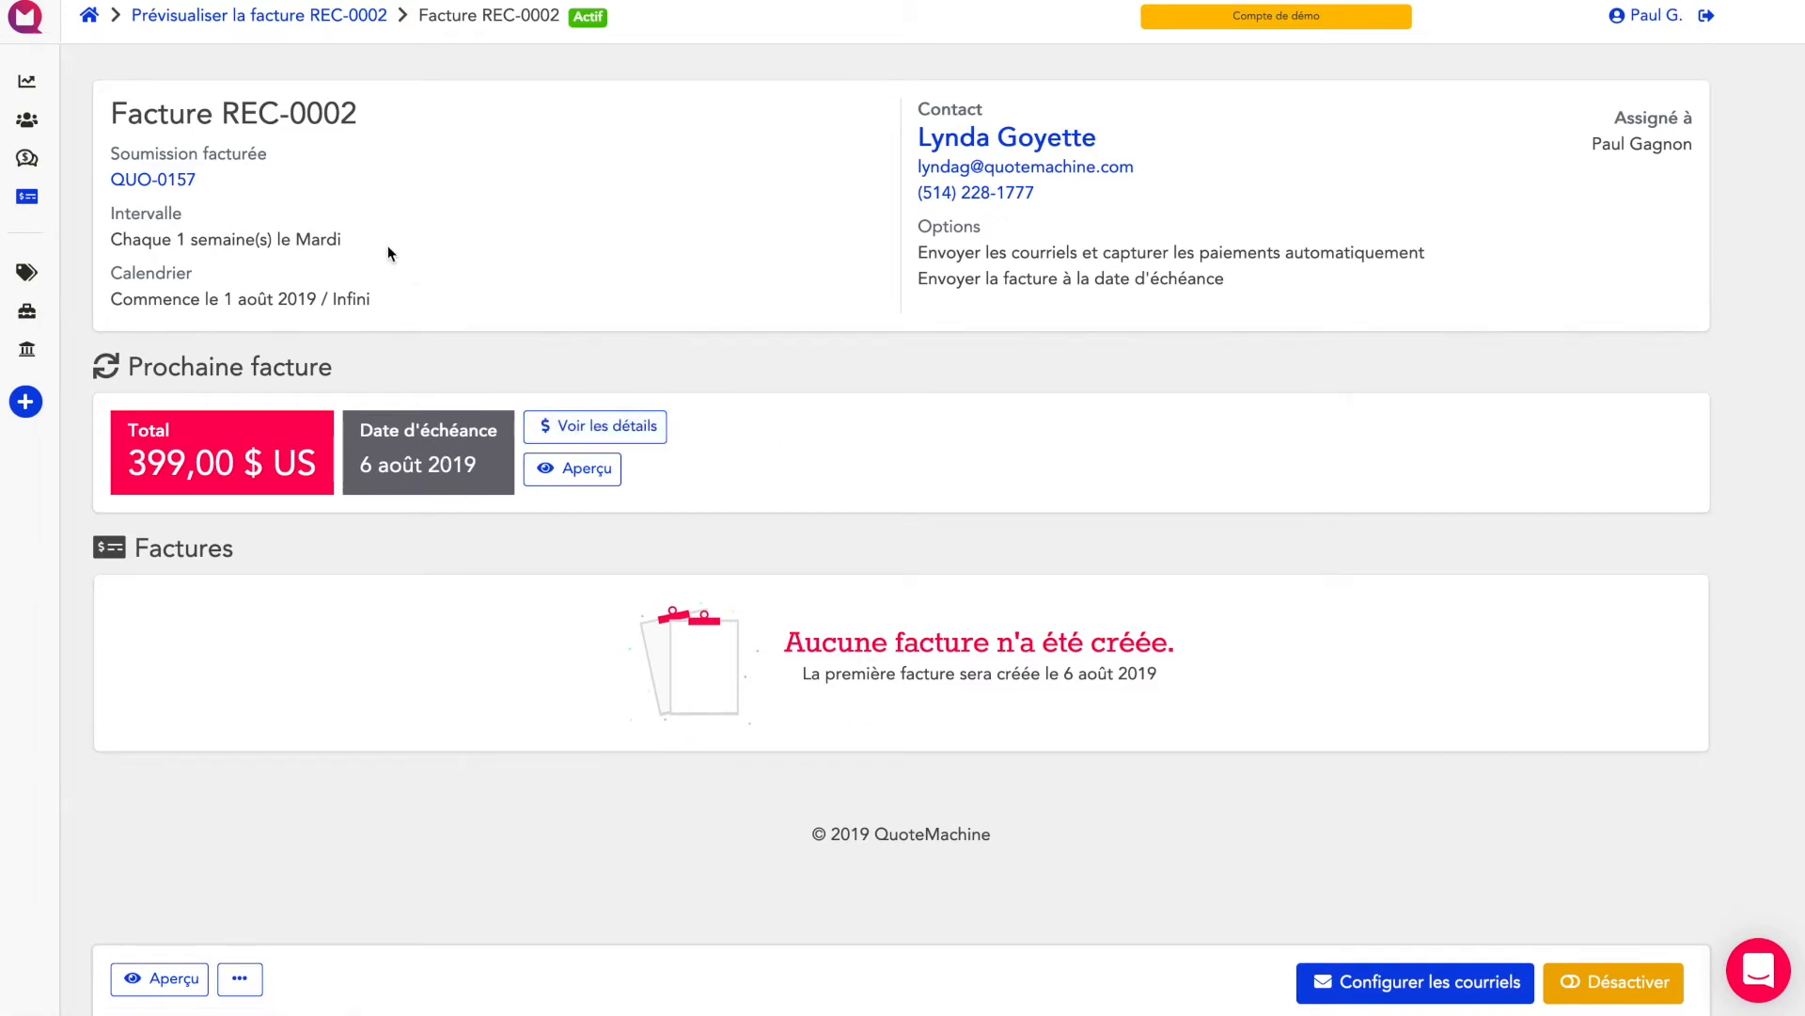
mouse_move(39, 241)
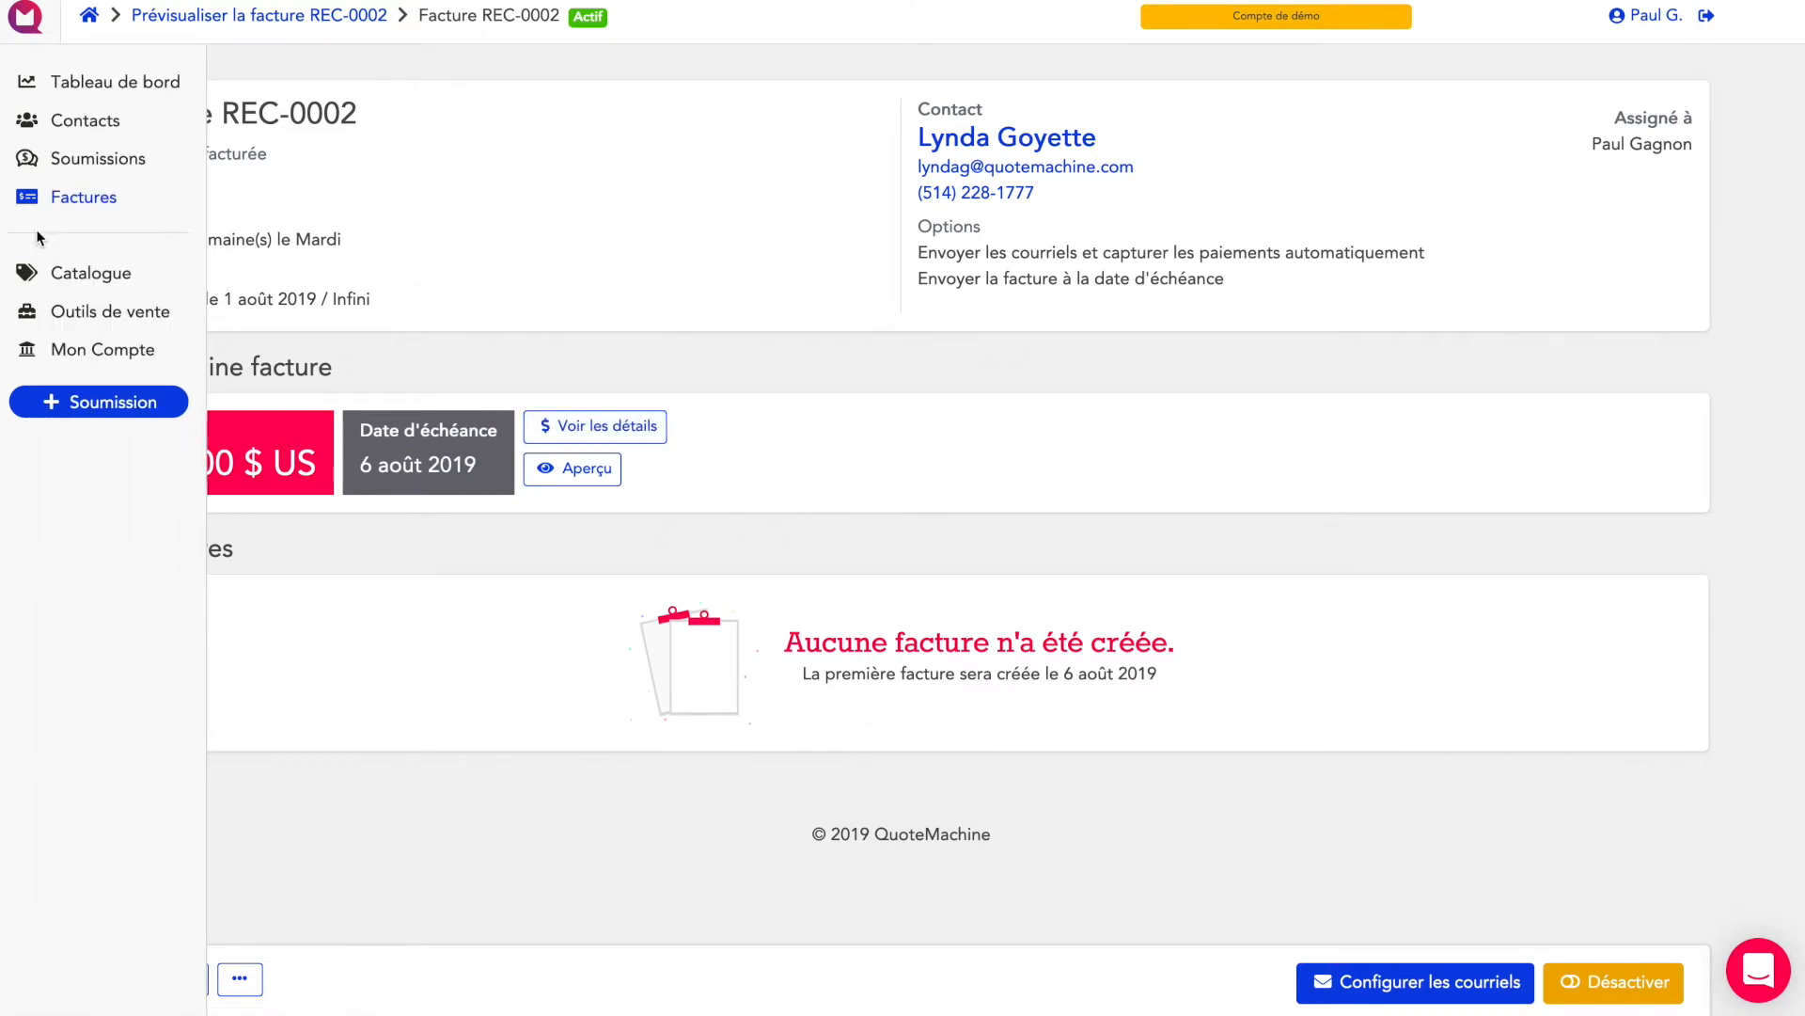
left_click(73, 203)
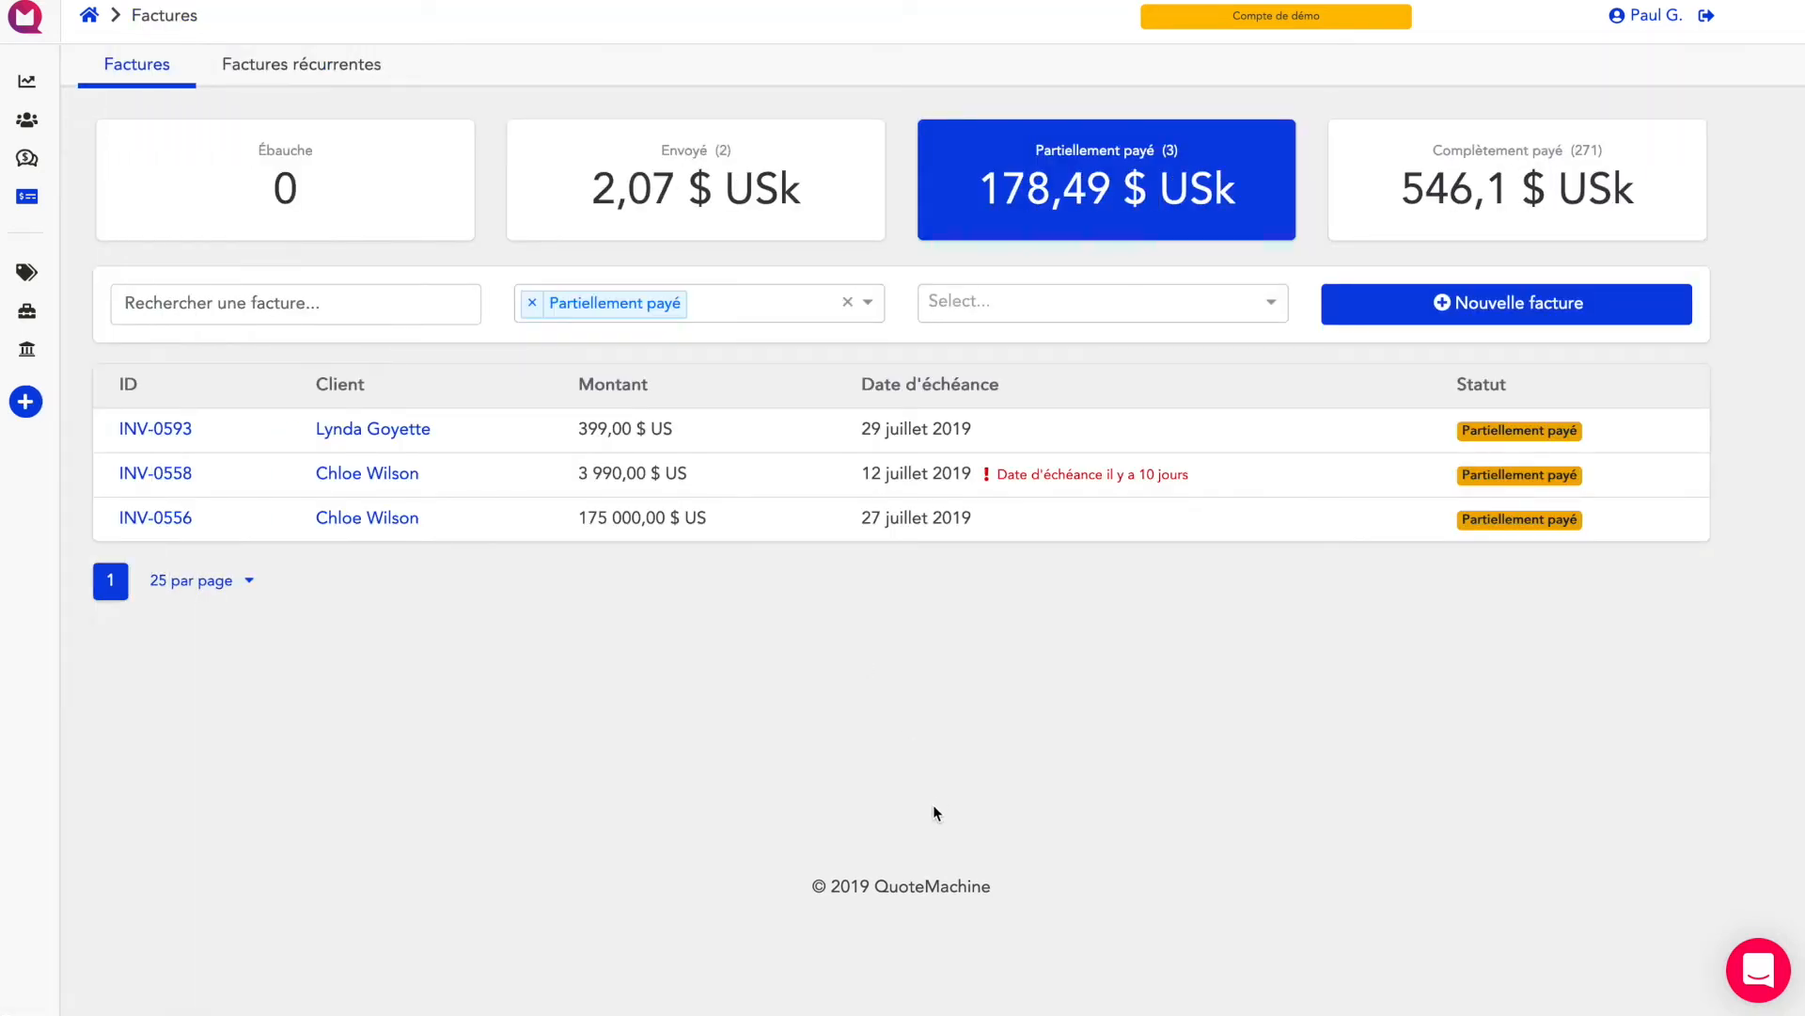
left_click(311, 75)
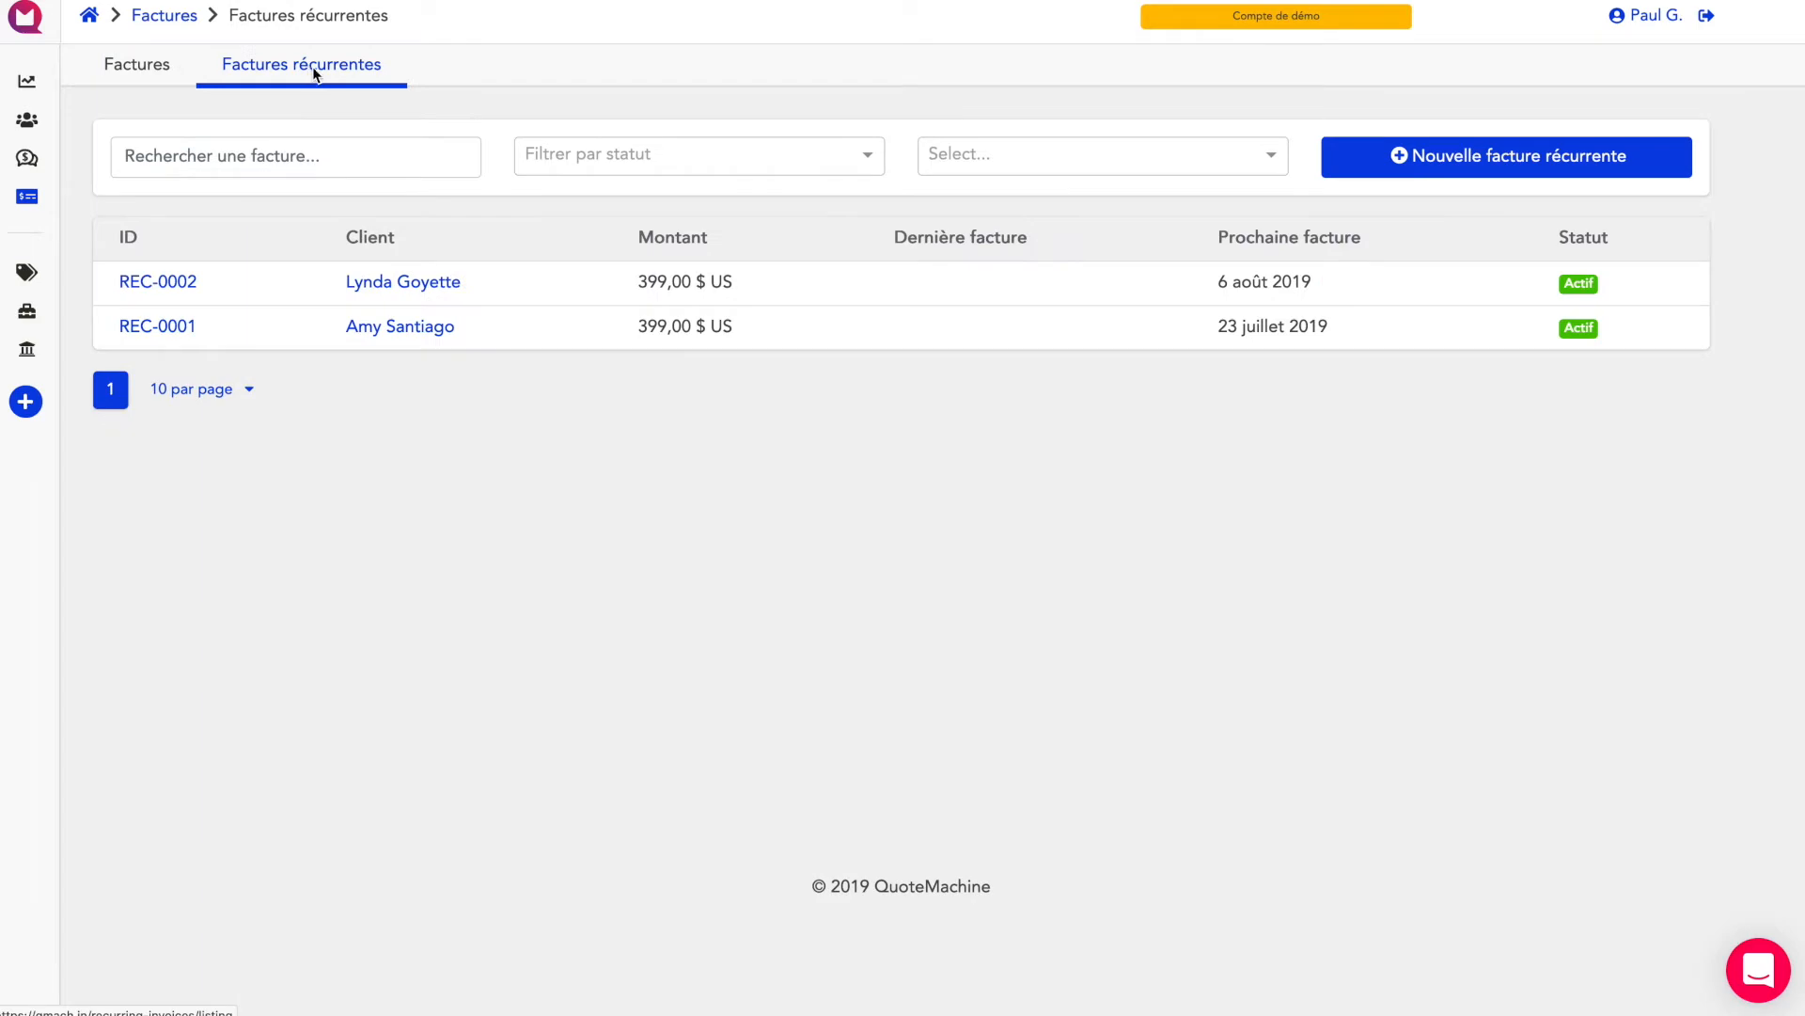
Step: Open the form for a new recurring invoice and look at the clients available for billing
left_click(1424, 164)
left_click(873, 138)
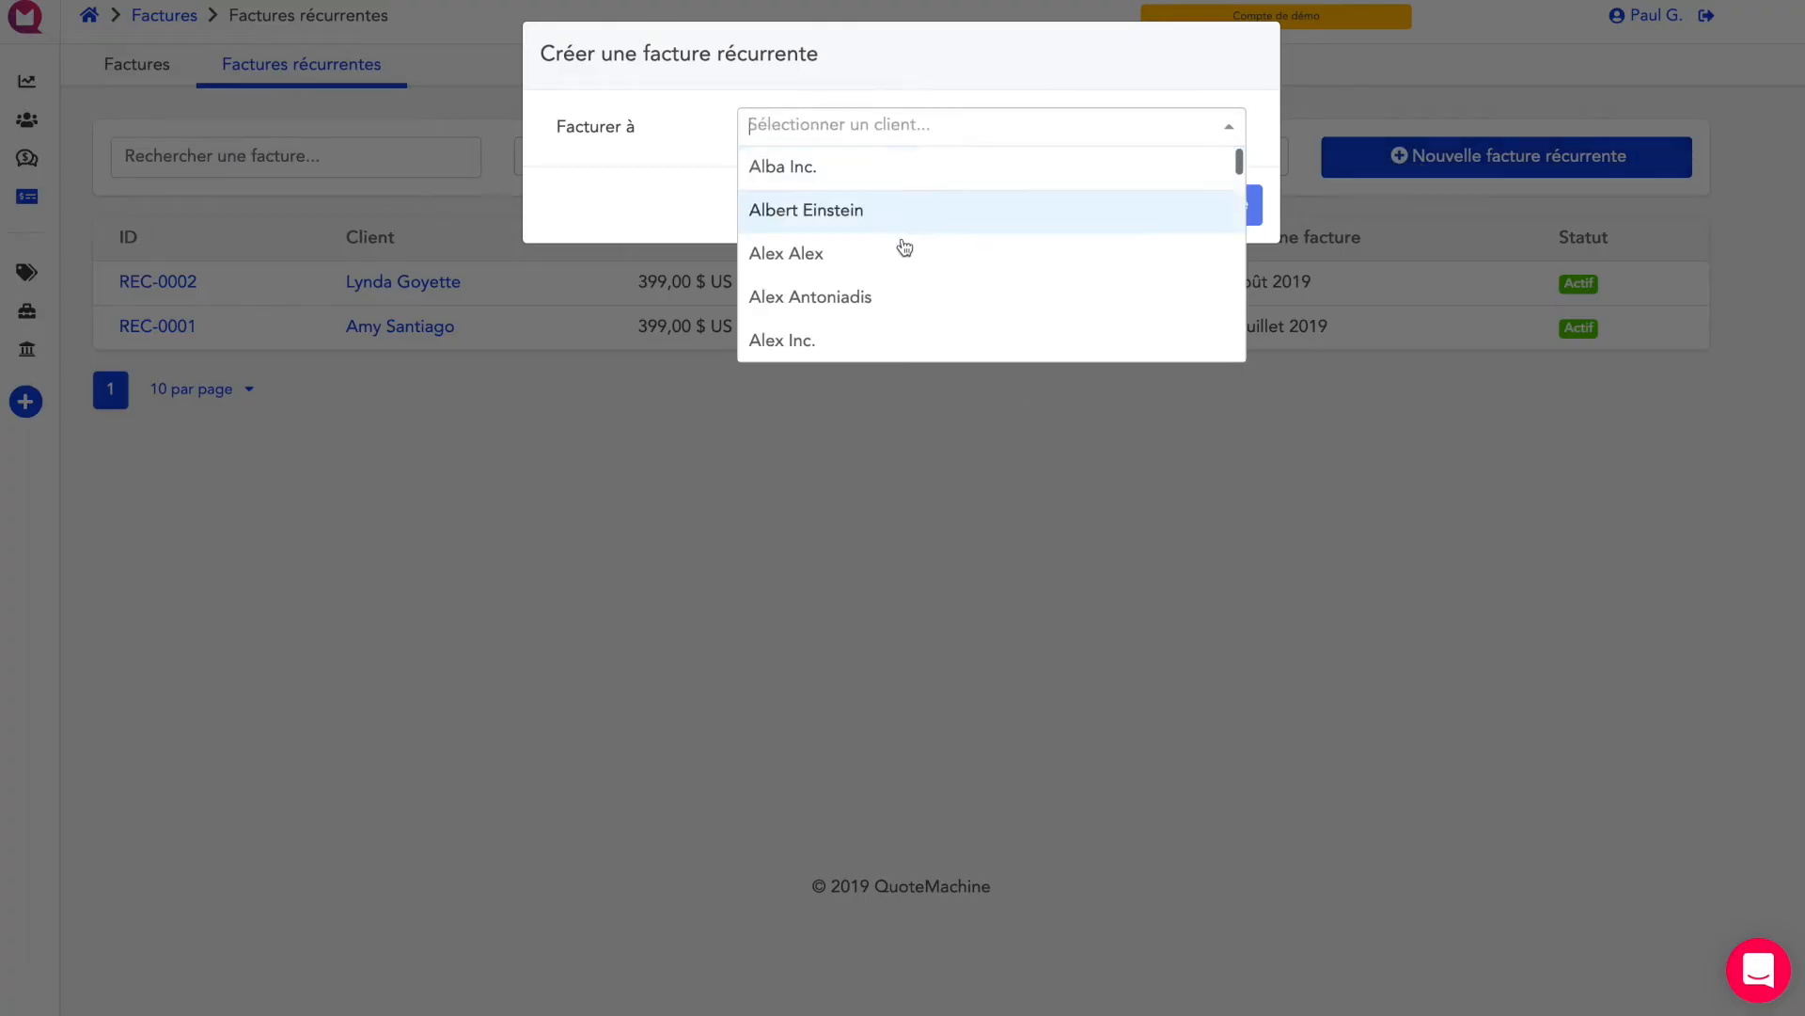
left_click(1096, 65)
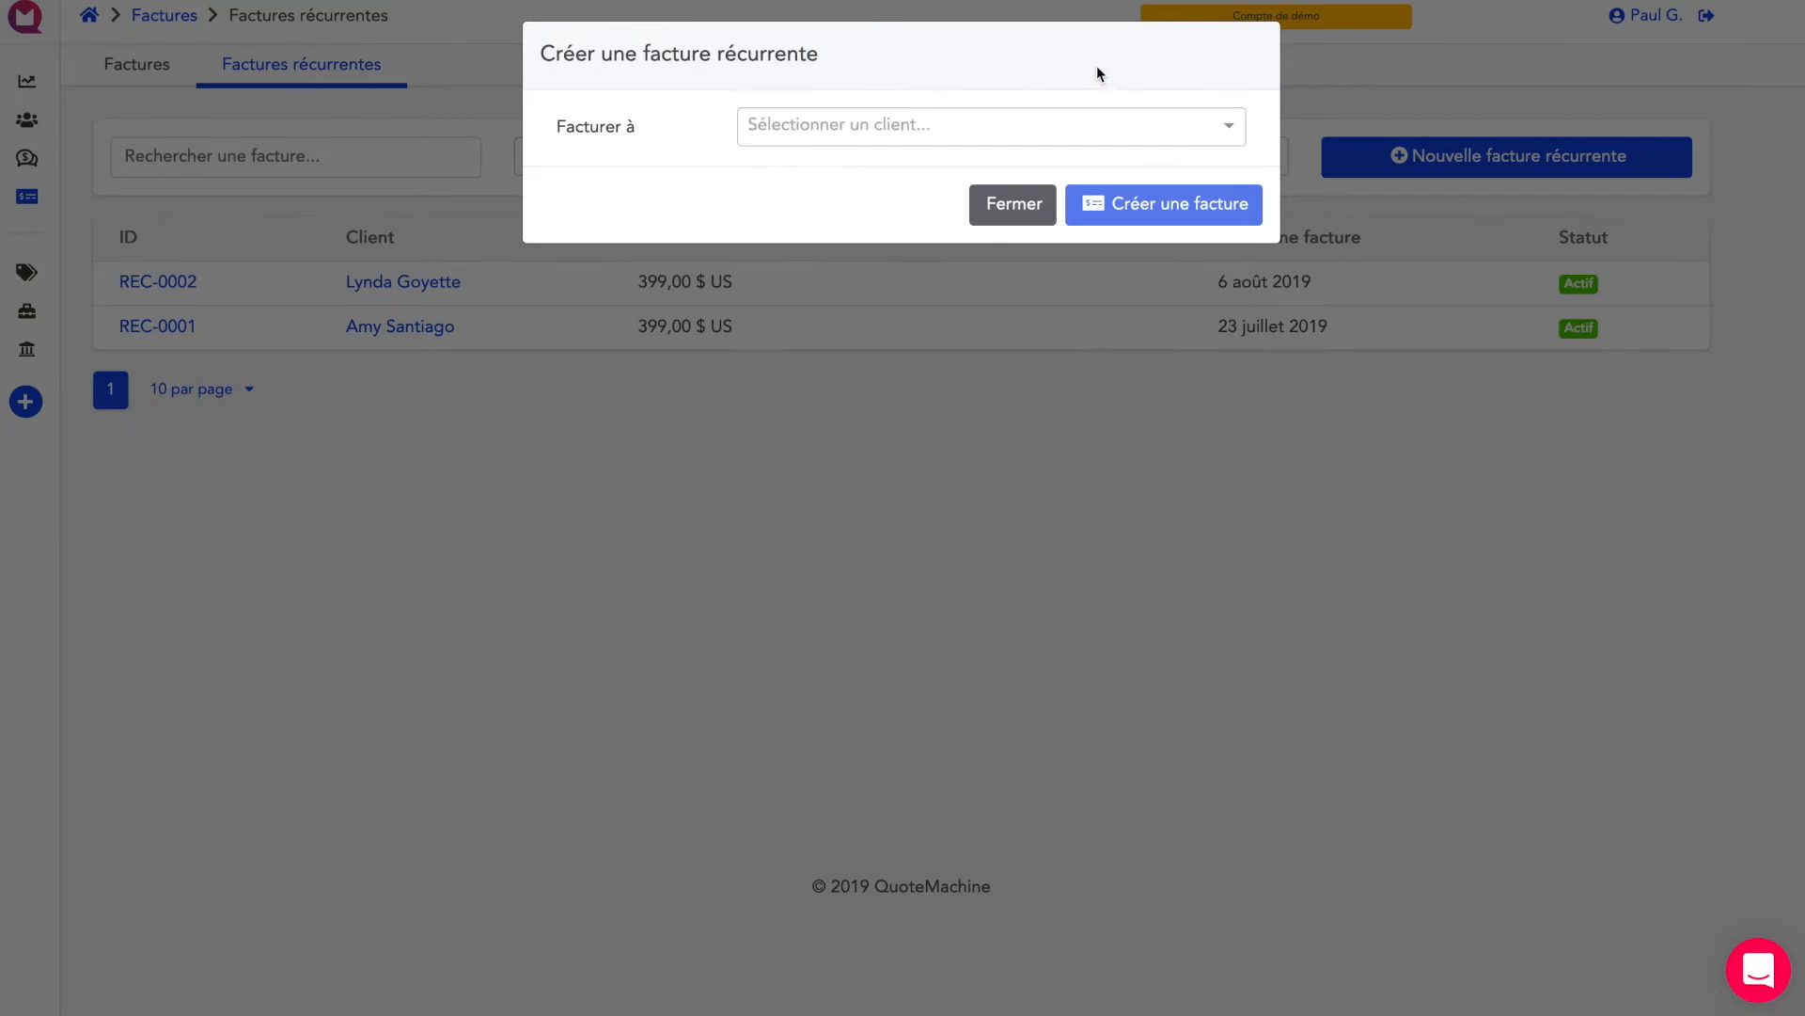
Step: Leave the new recurring invoice form and show the regular invoice list without any status filter
left_click(1014, 207)
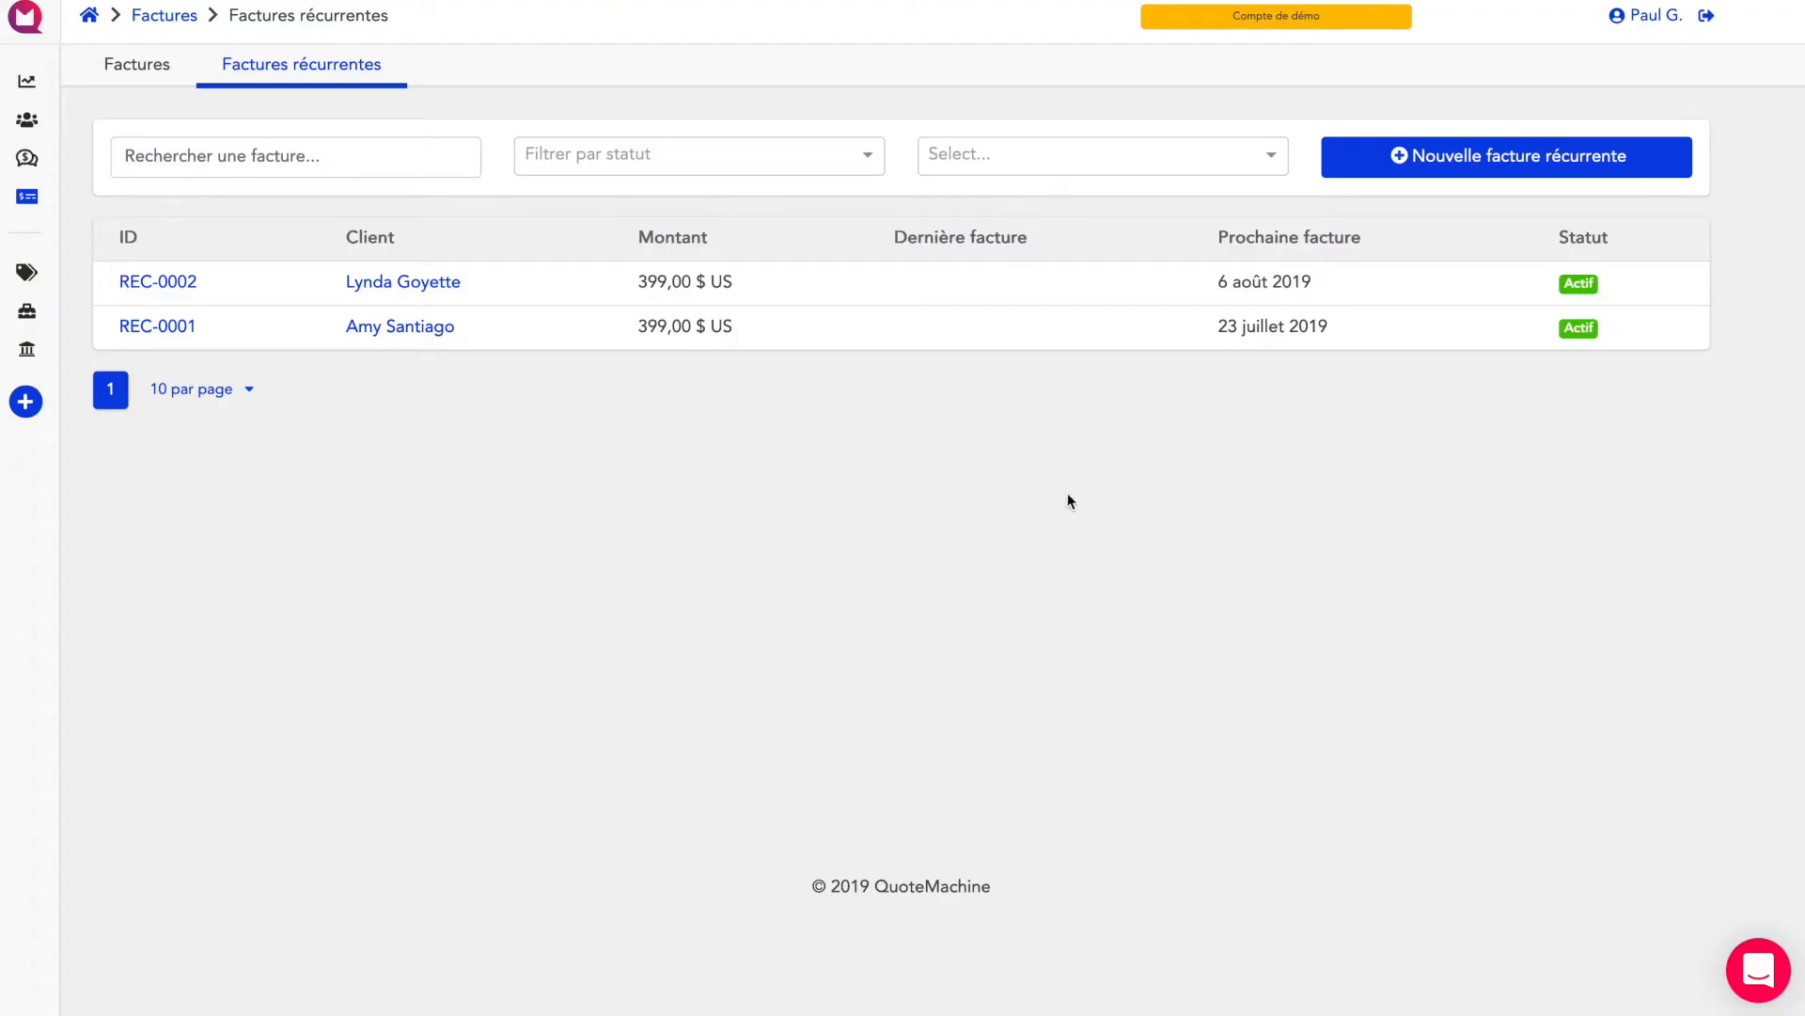
left_click(1106, 573)
left_click(37, 195)
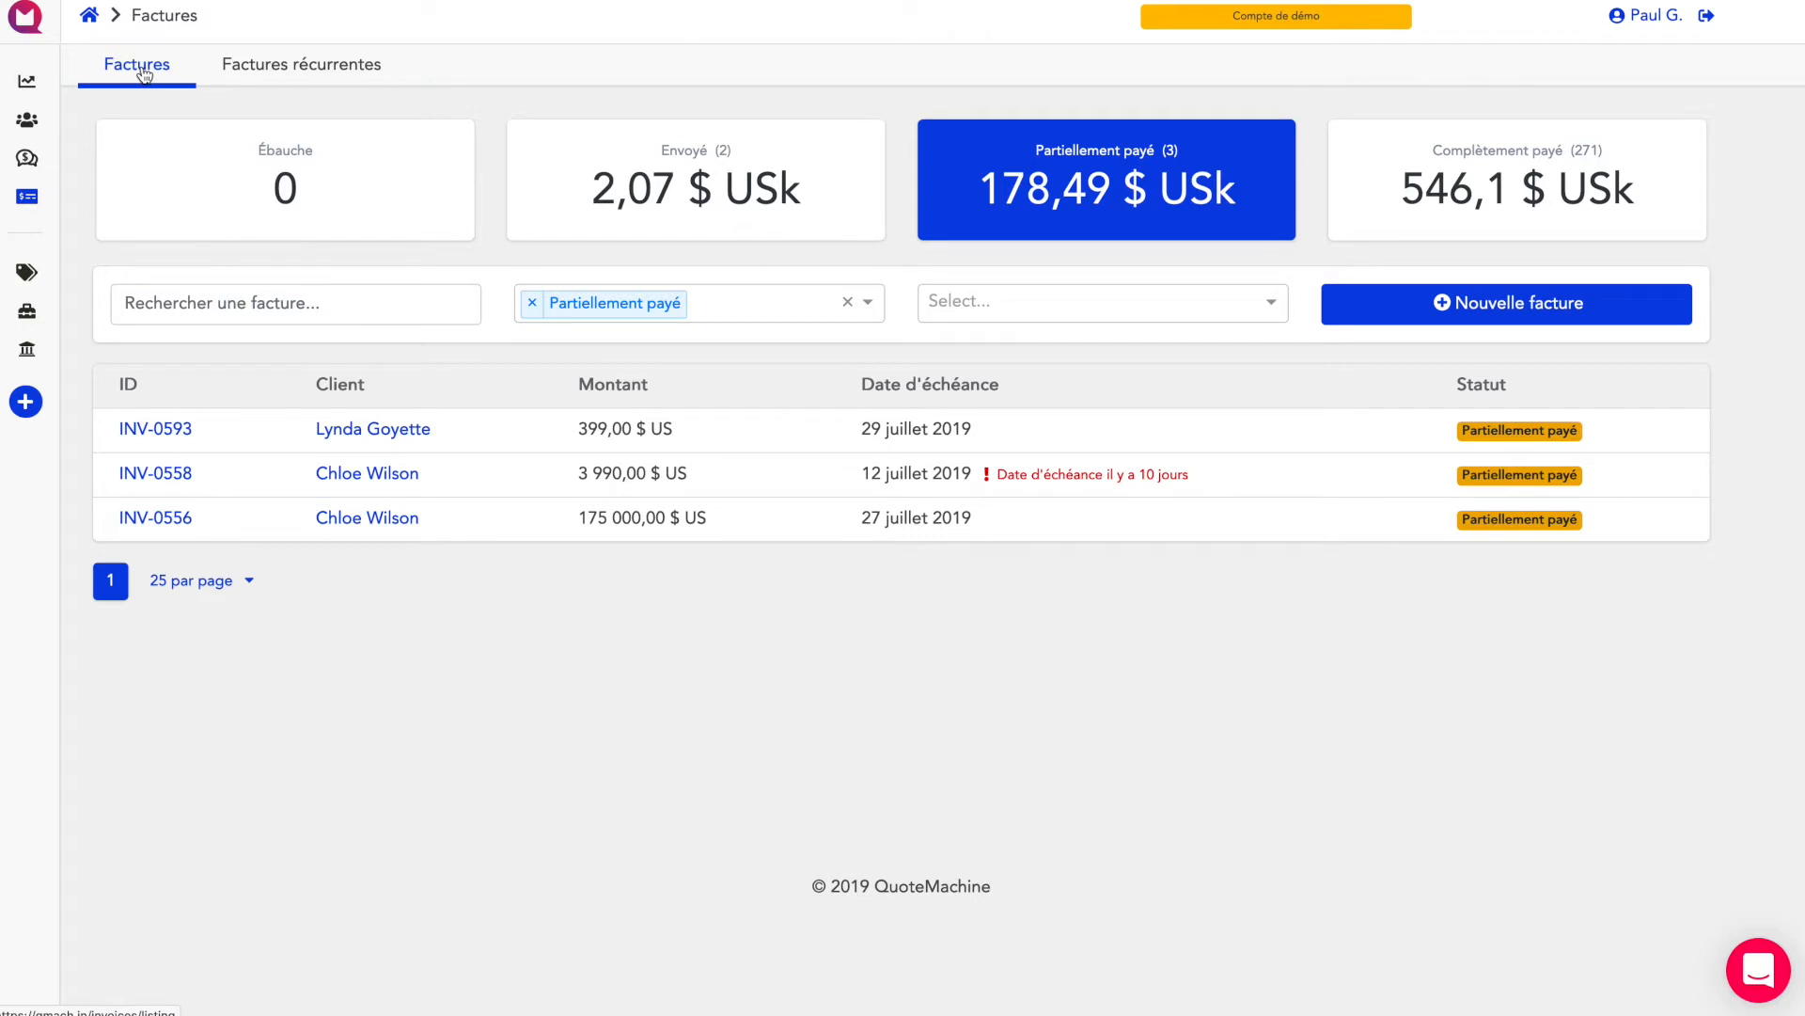
left_click(846, 304)
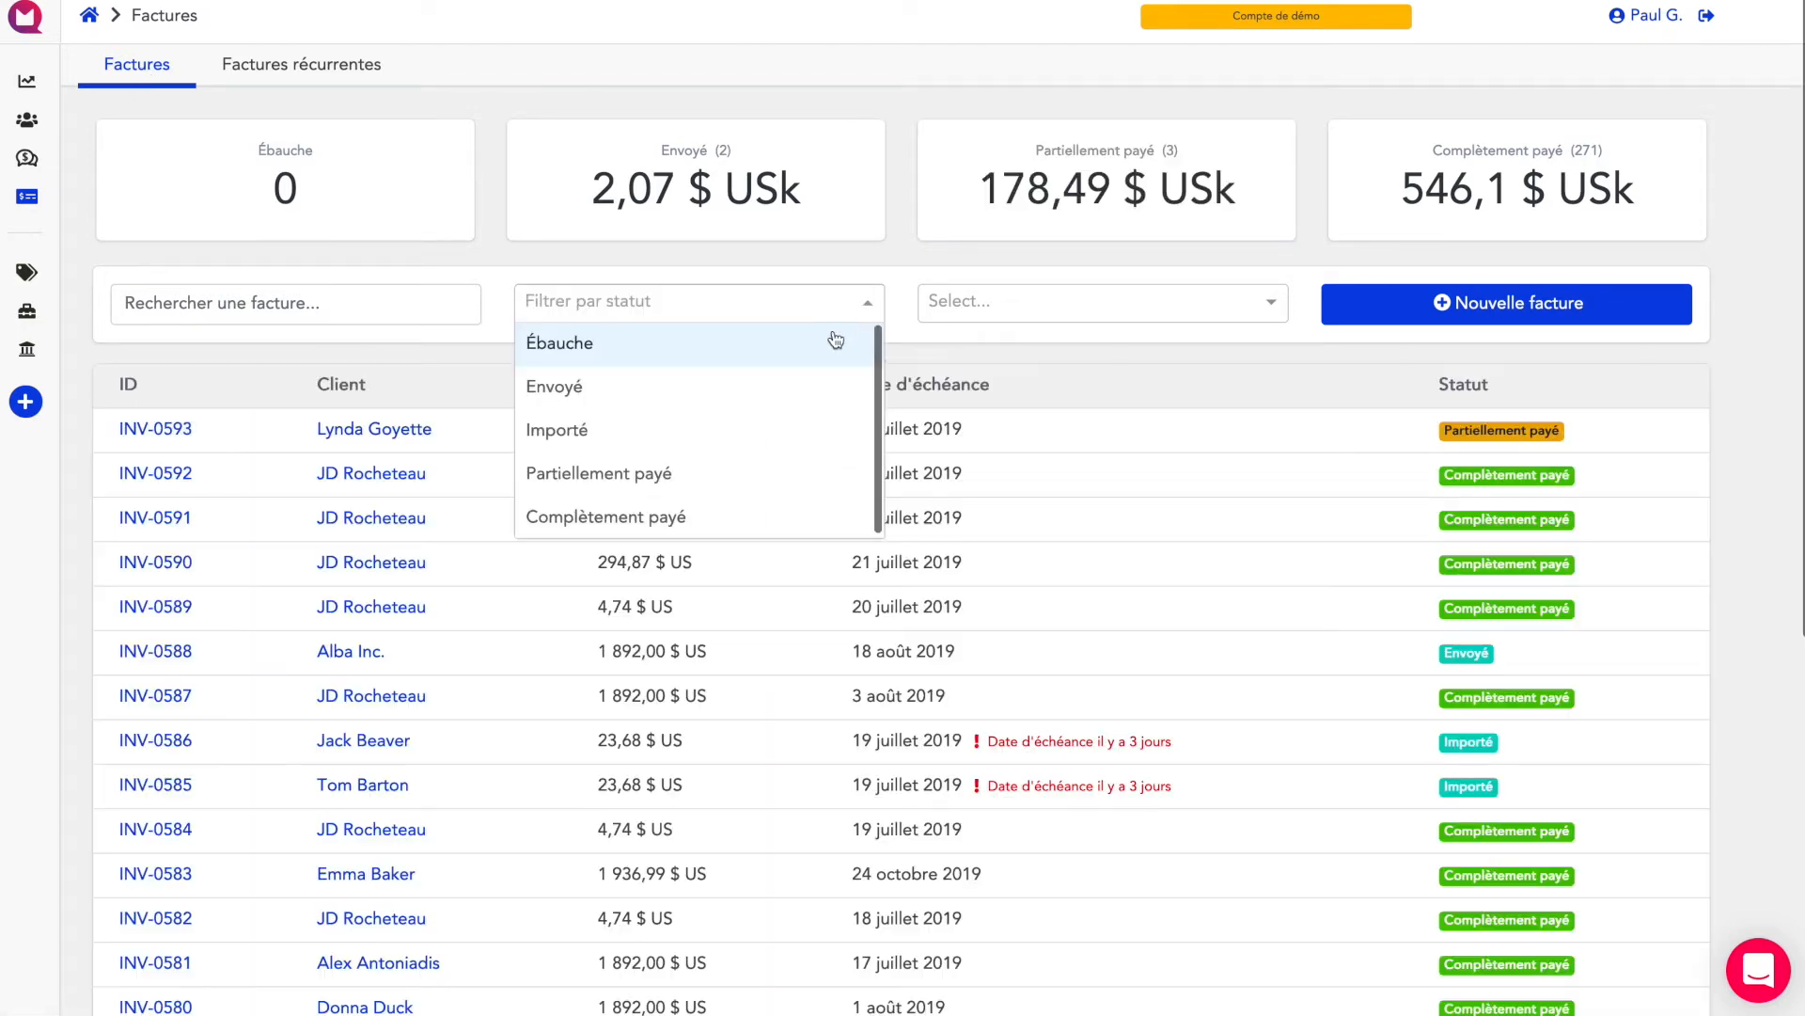
left_click(995, 334)
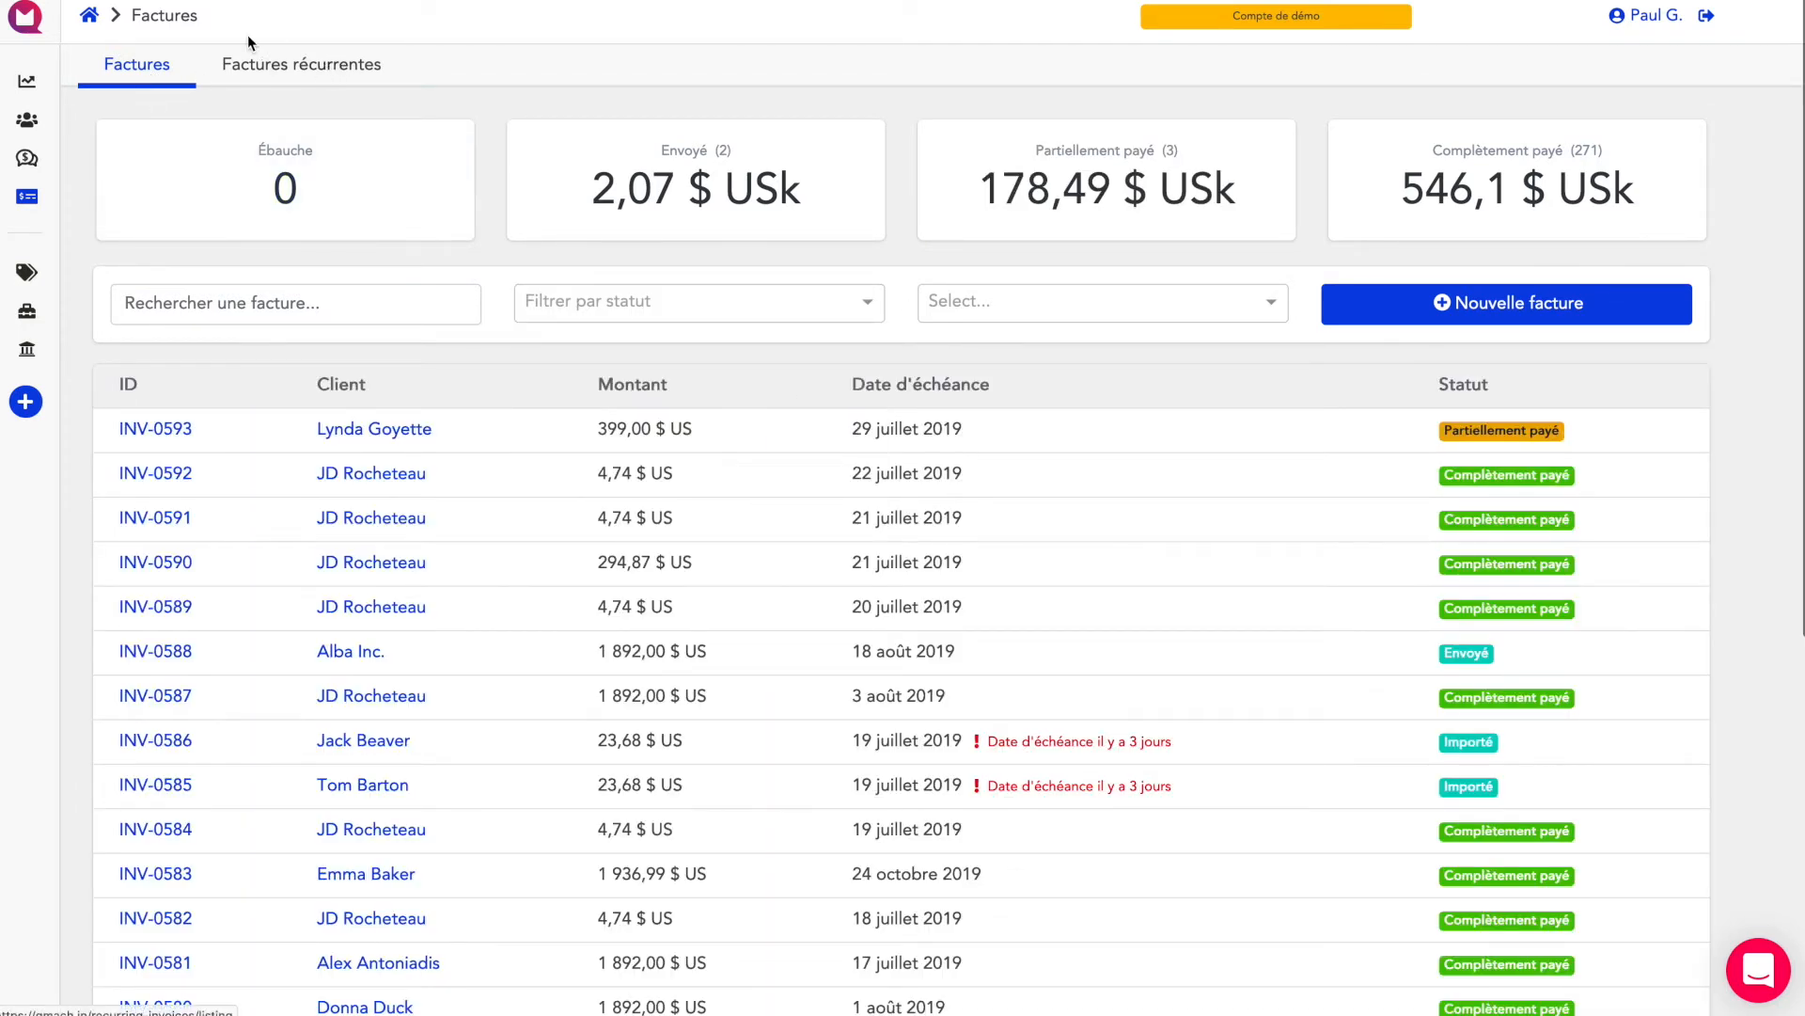
Step: Open recurring invoice REC-0002 for editing from the recurring invoices list and review its recurrence settings, price table and totals
left_click(296, 75)
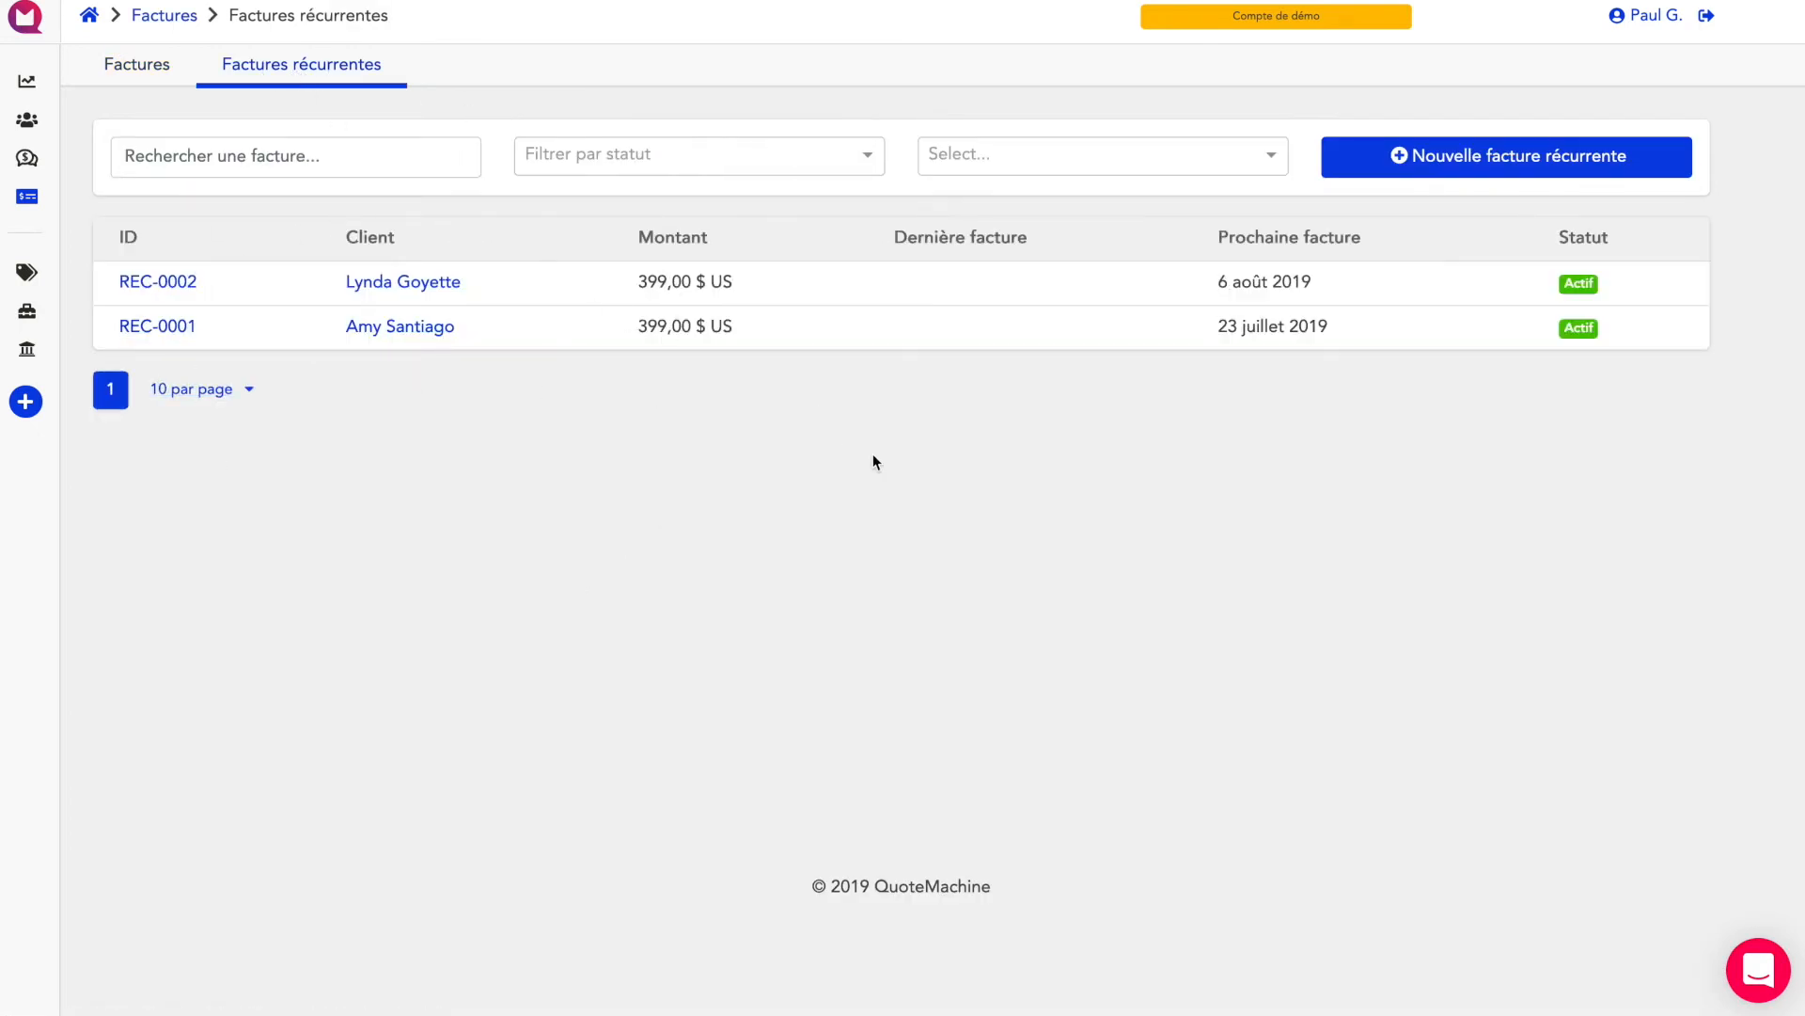
left_click(476, 617)
left_click(168, 289)
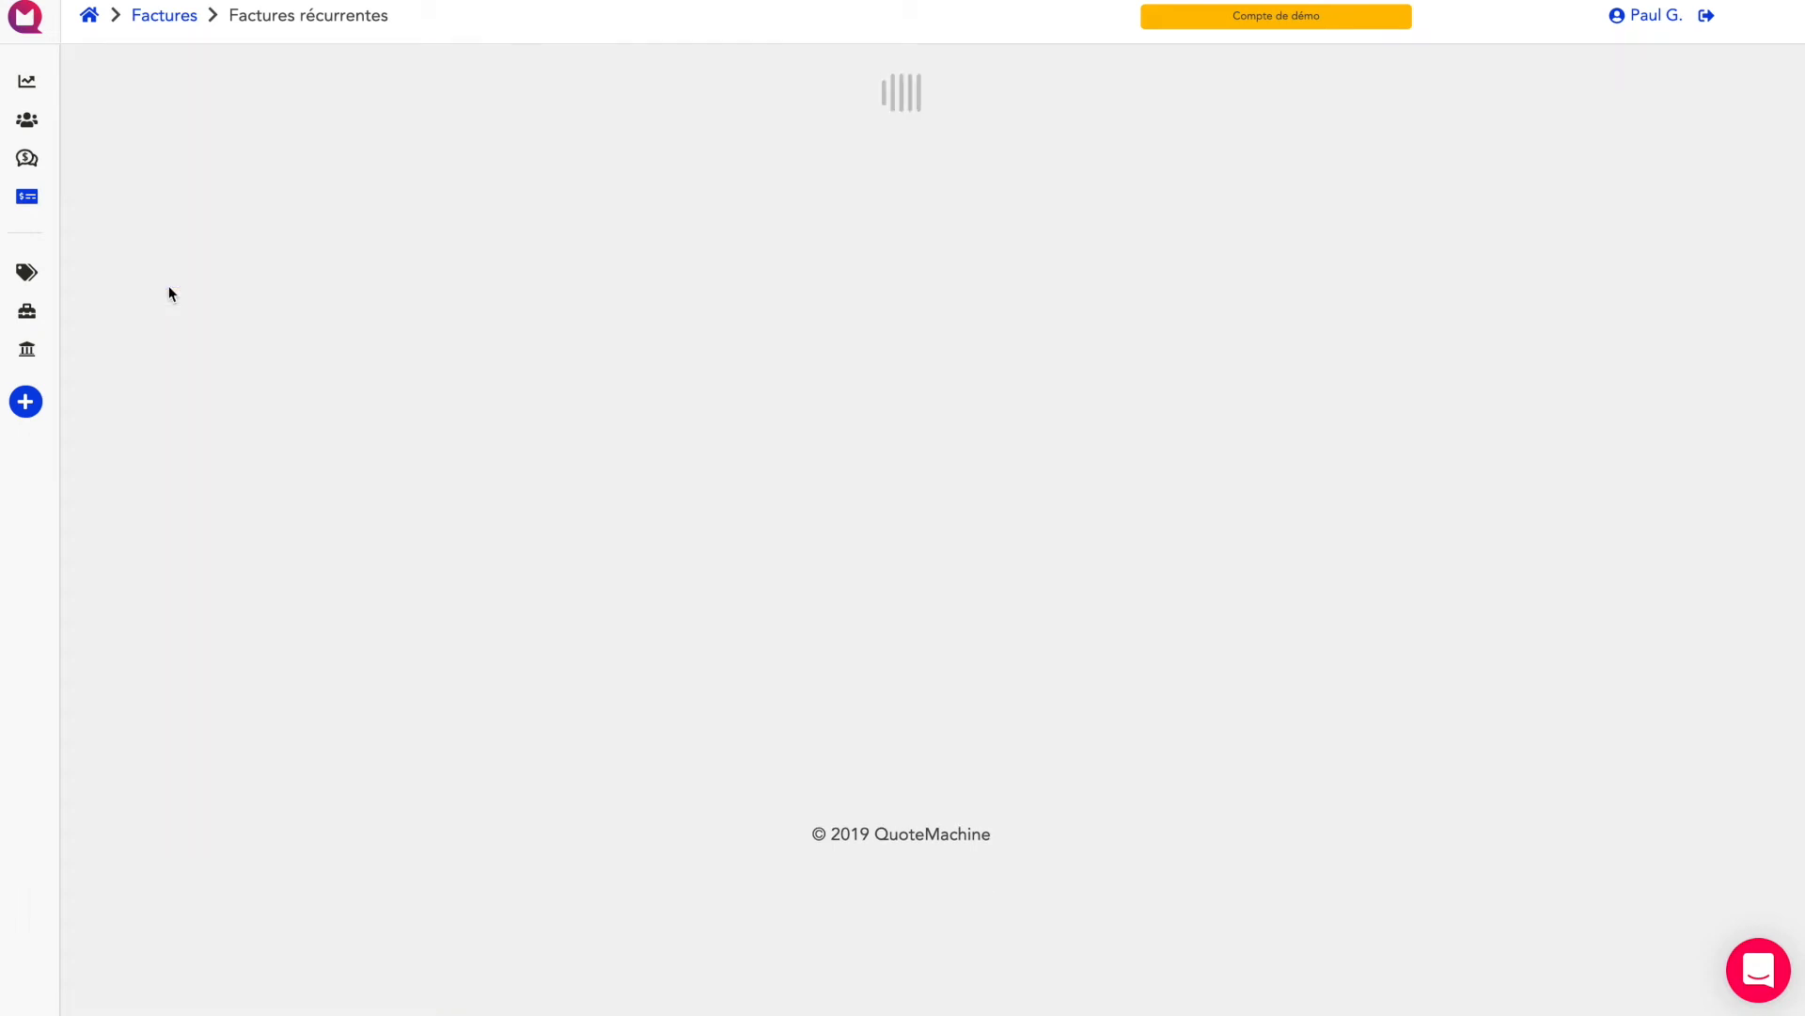
left_click(241, 978)
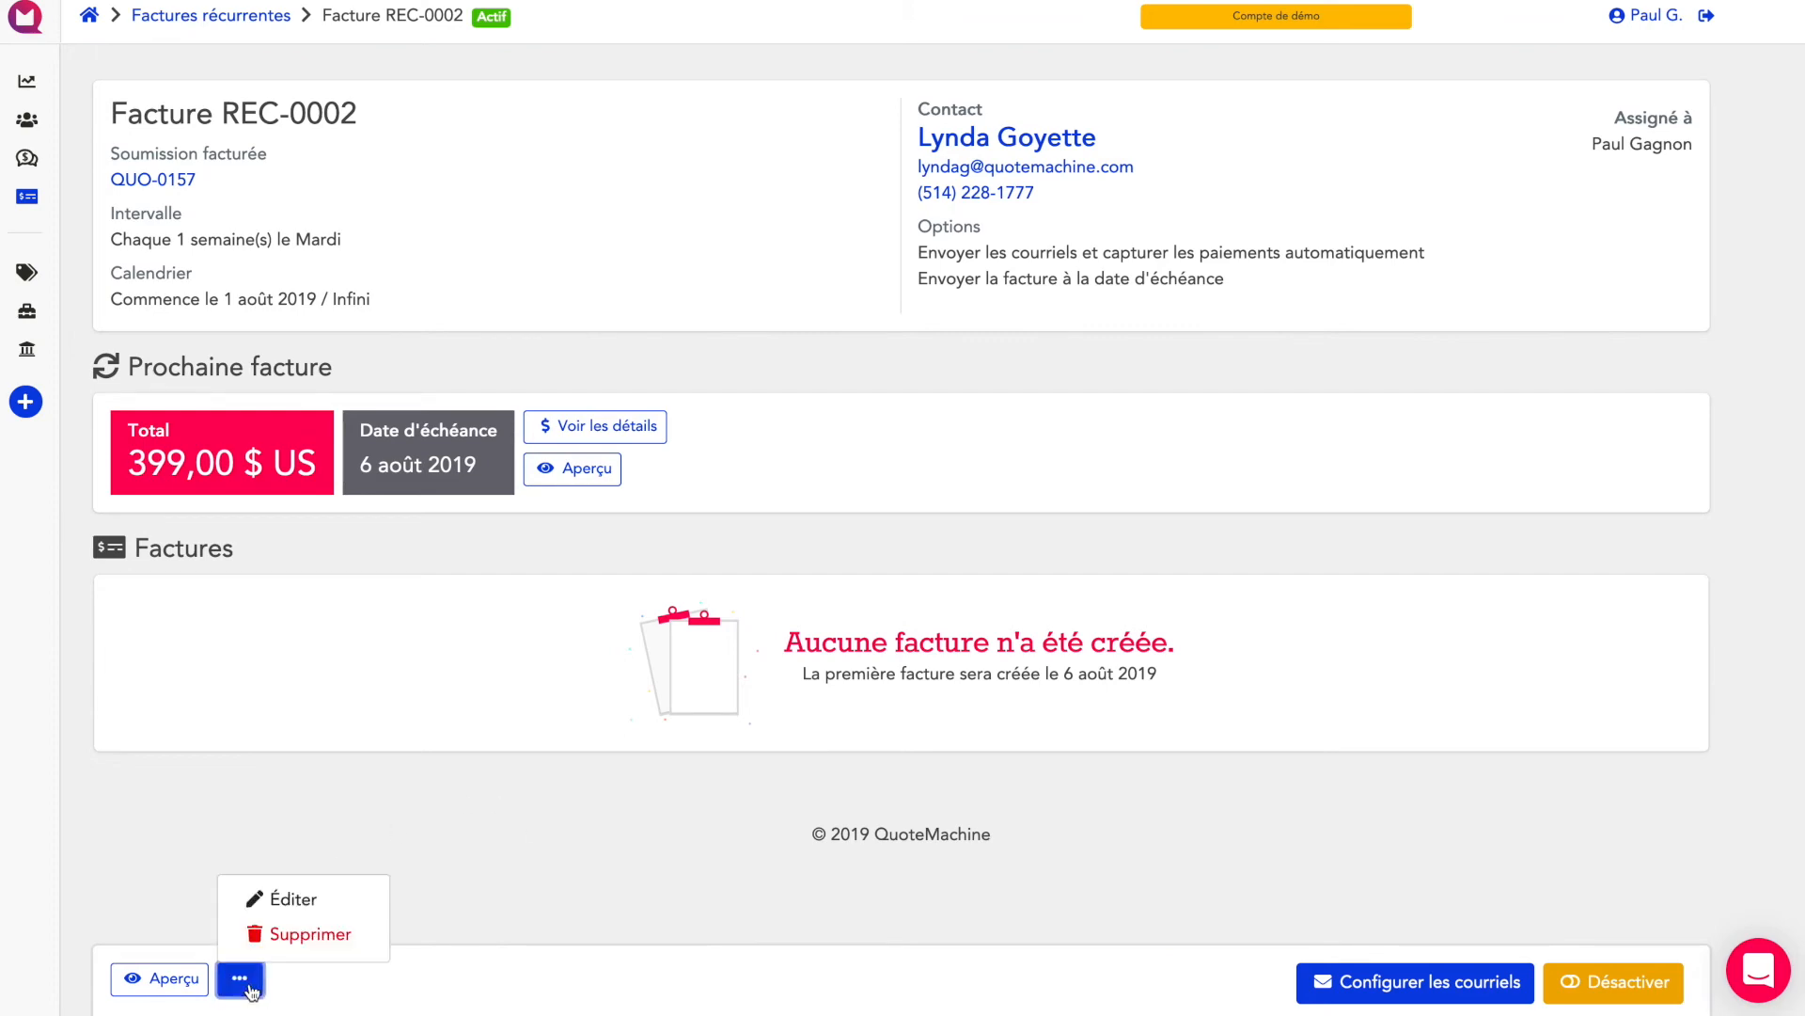
left_click(329, 897)
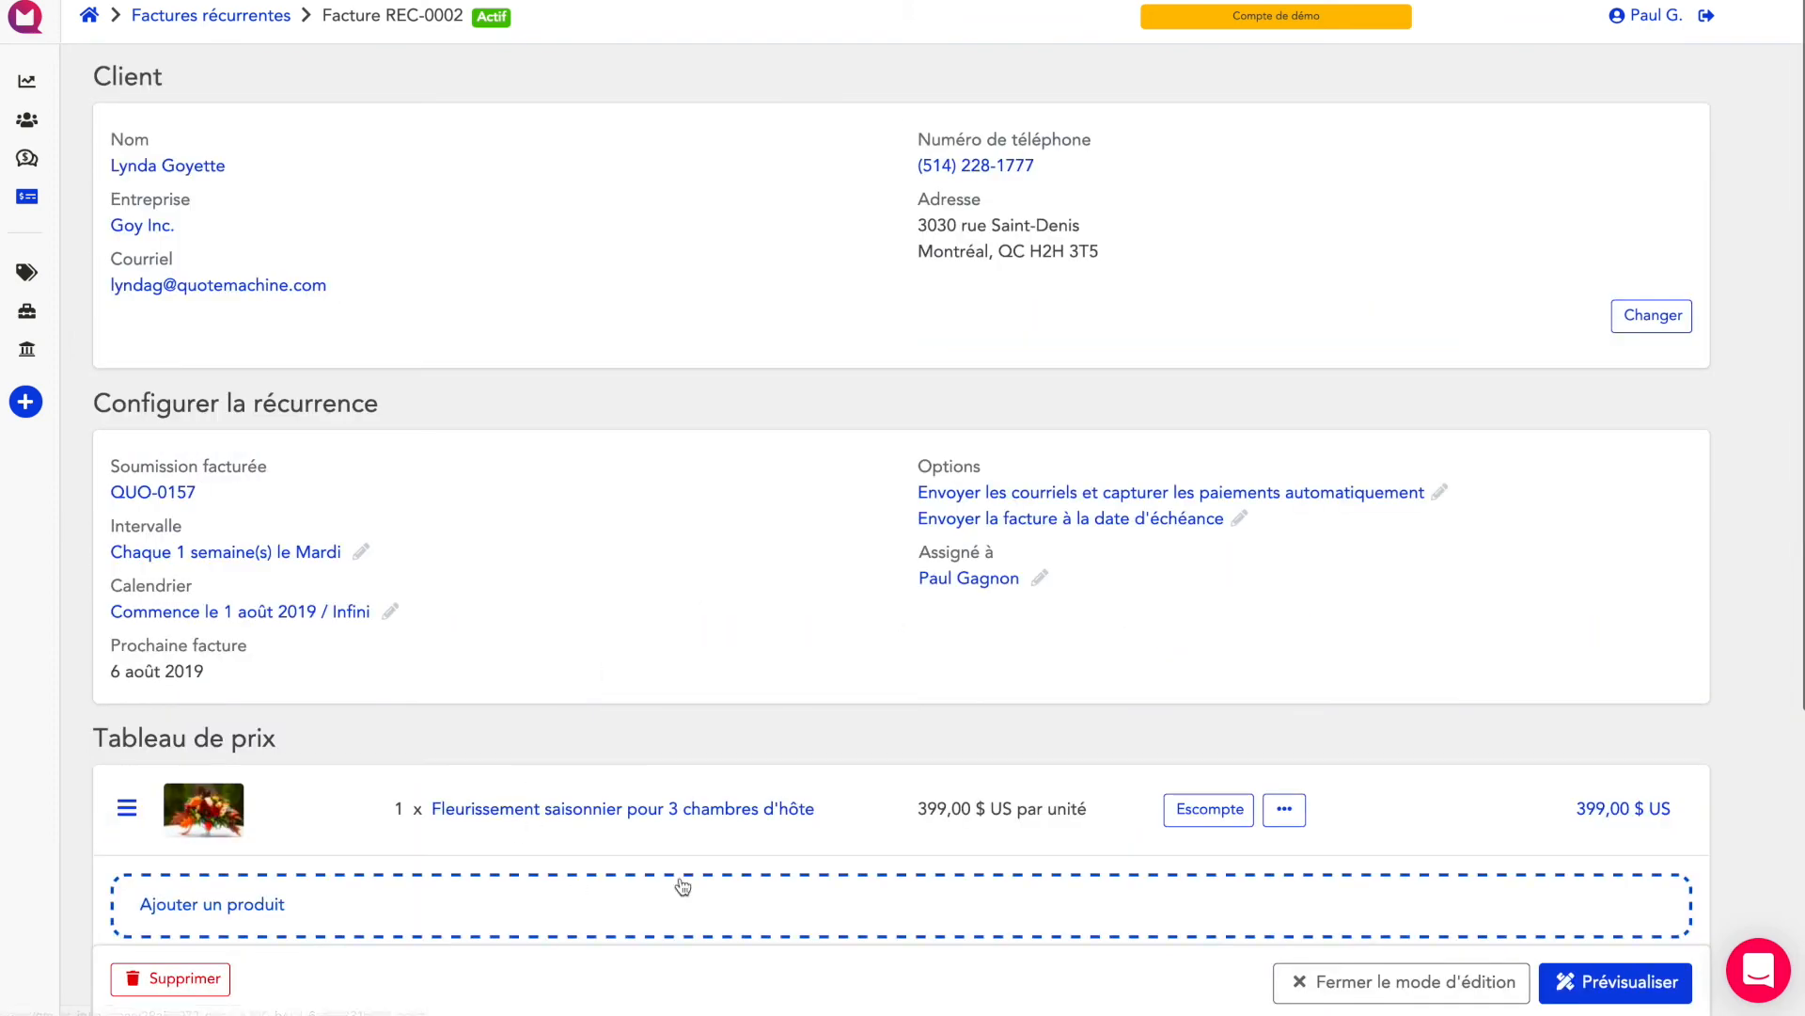
scroll(1166, 886, "down", 5)
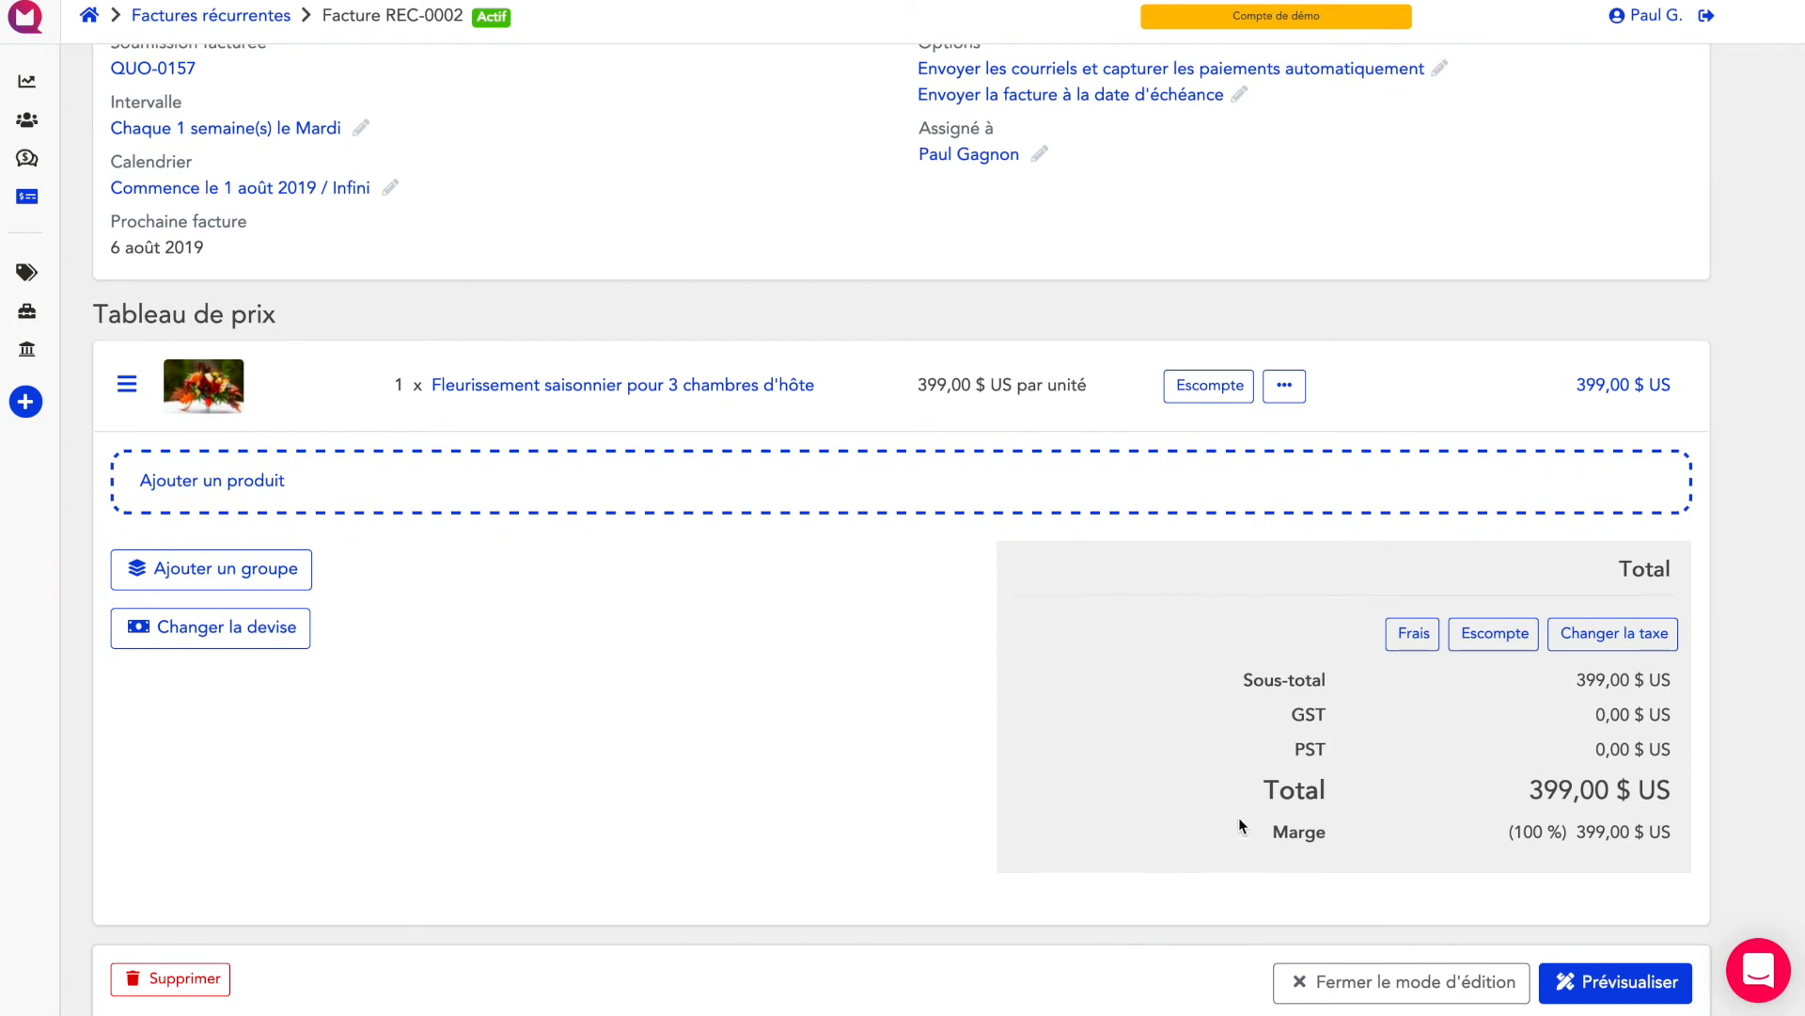
scroll(1055, 548, "up", 1)
scroll(1055, 550, "up", 2)
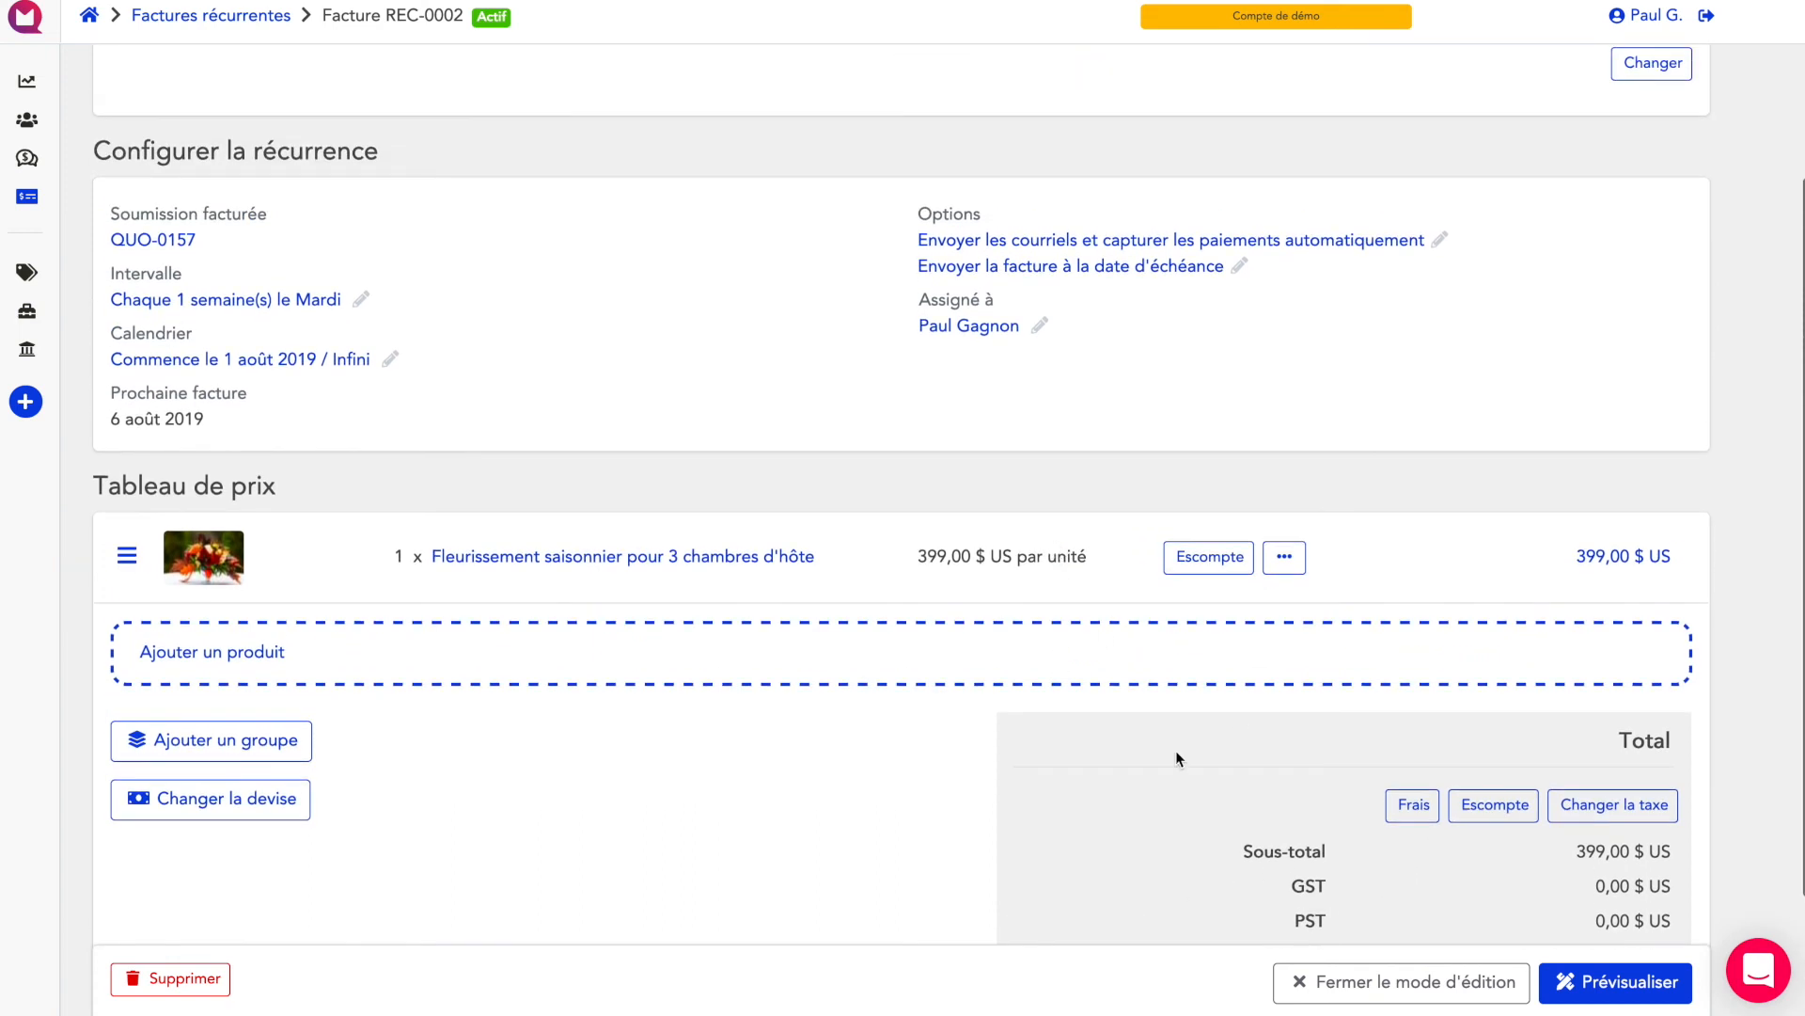
Step: Close the edit mode of recurring invoice REC-0002 and go to the dashboard
left_click(1373, 991)
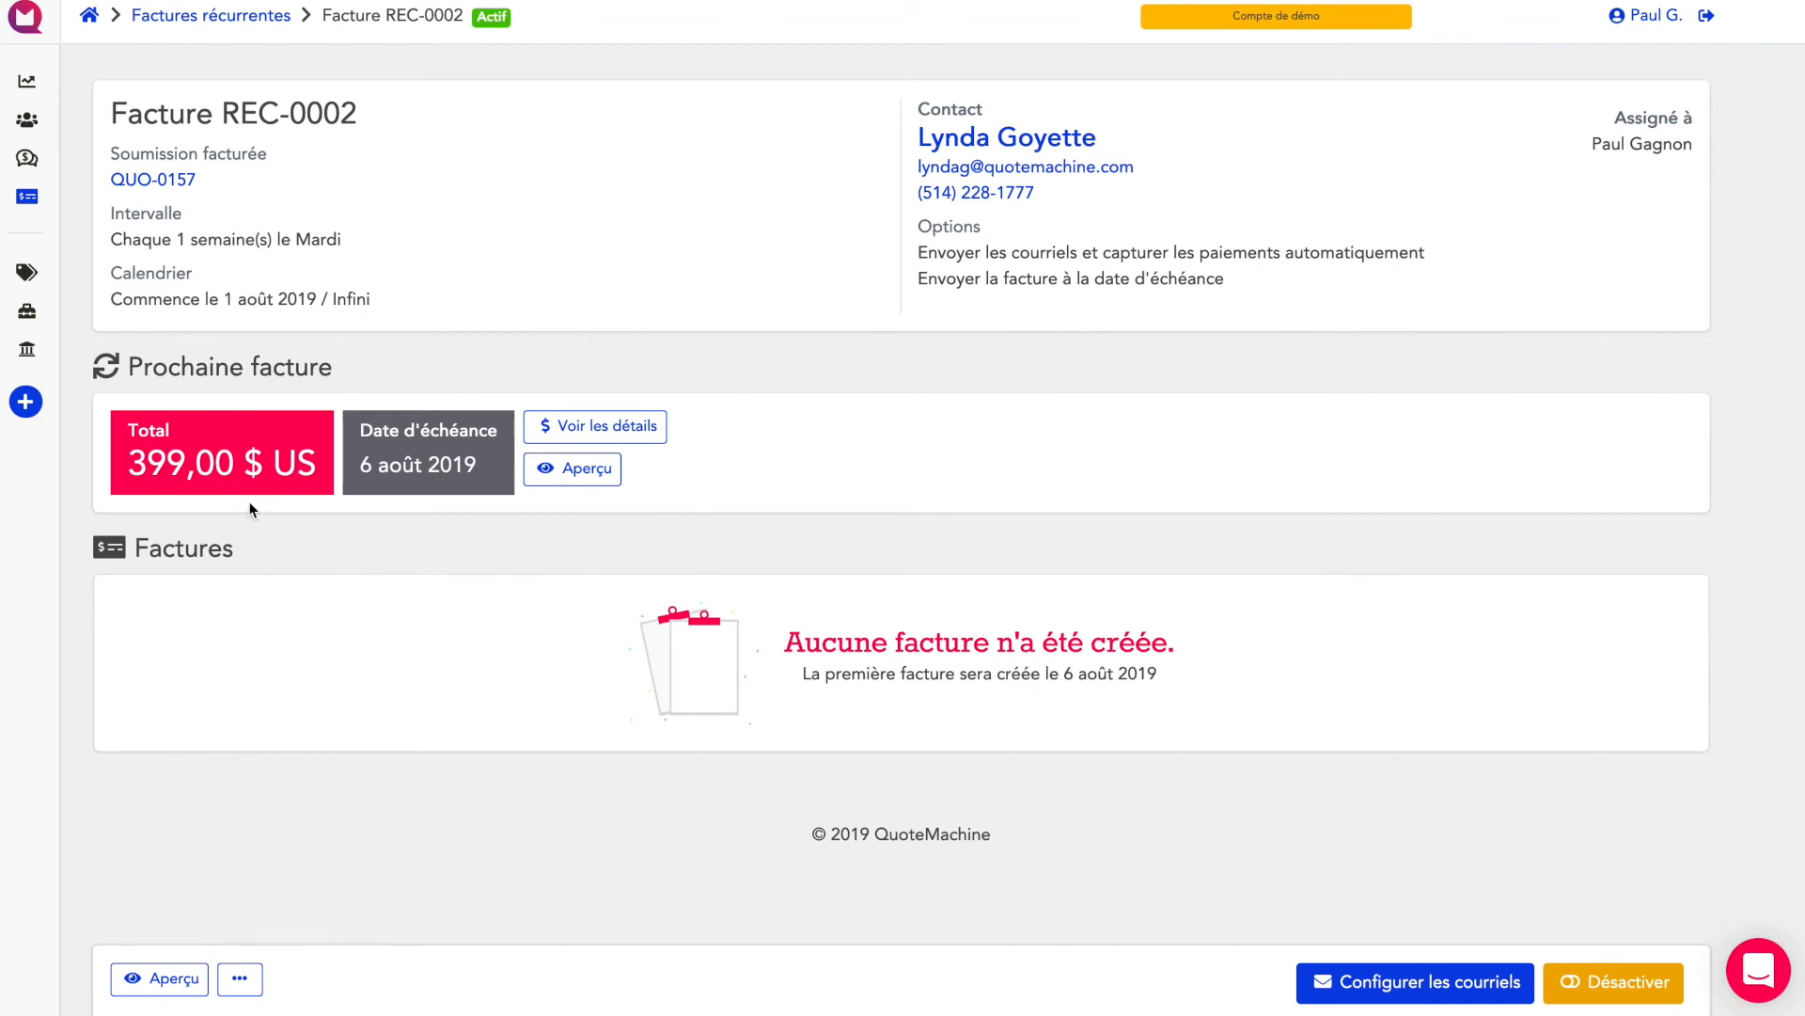
mouse_move(5, 87)
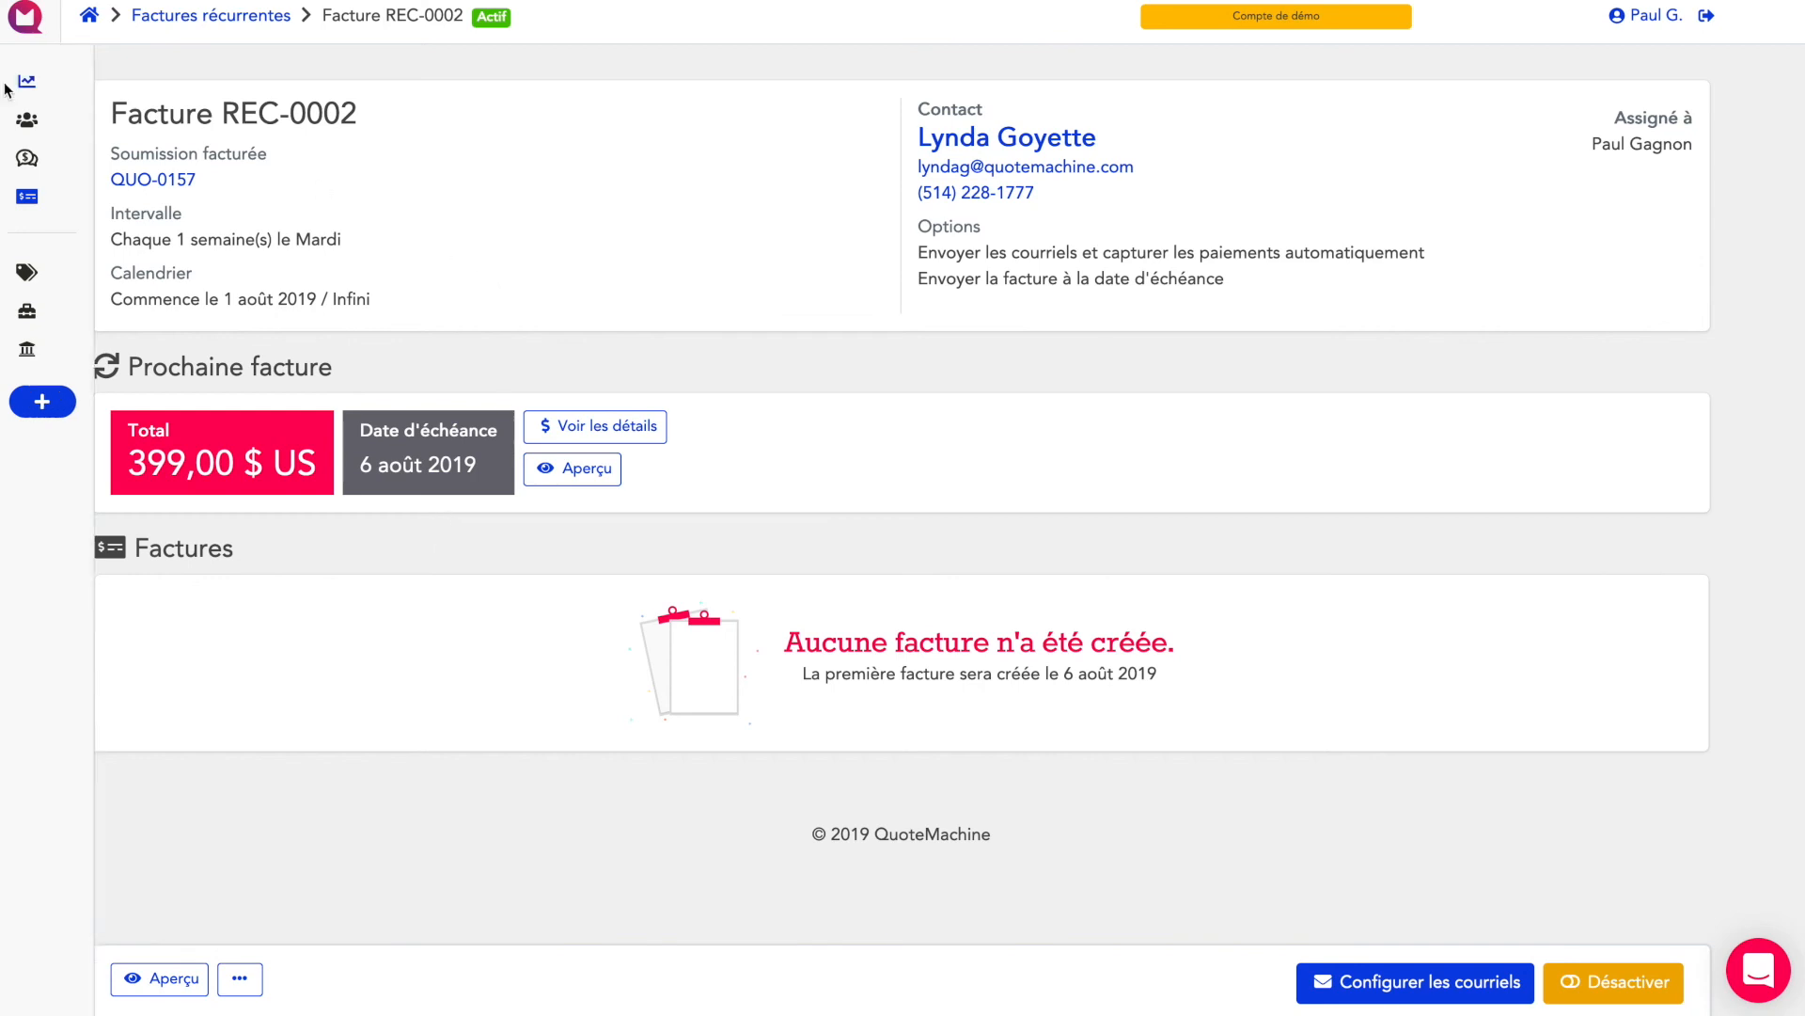
left_click(64, 85)
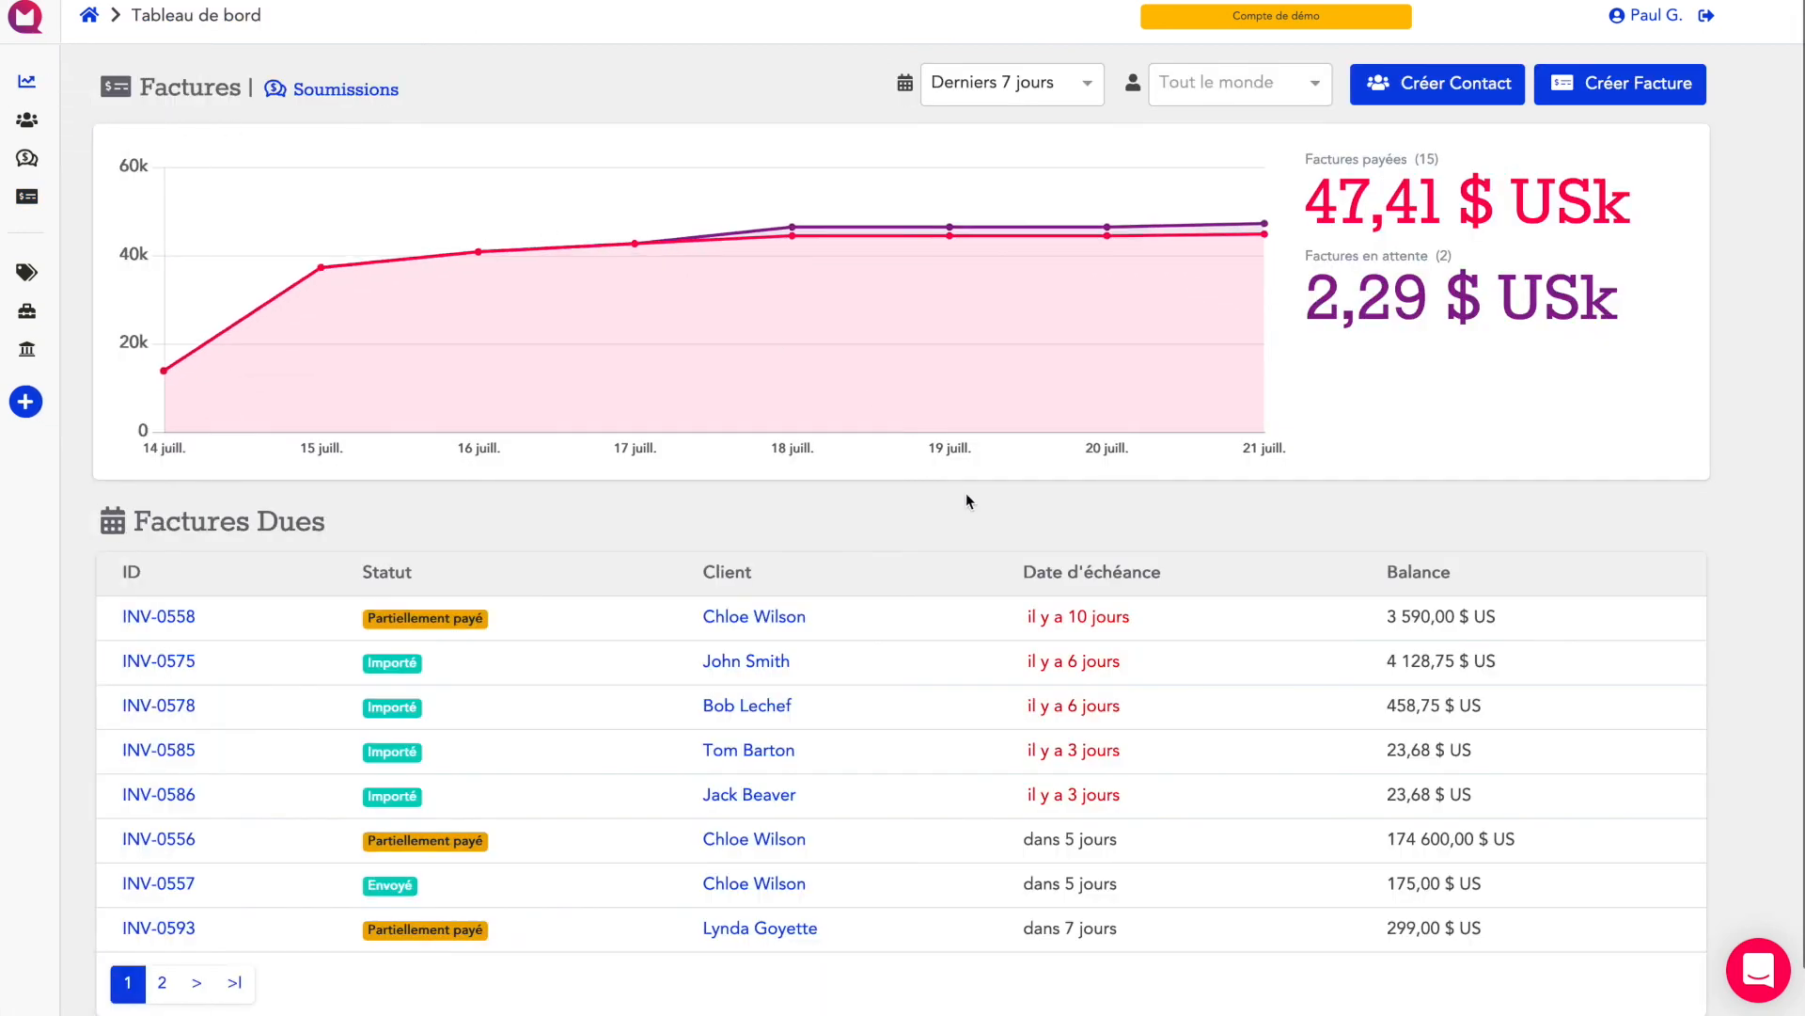